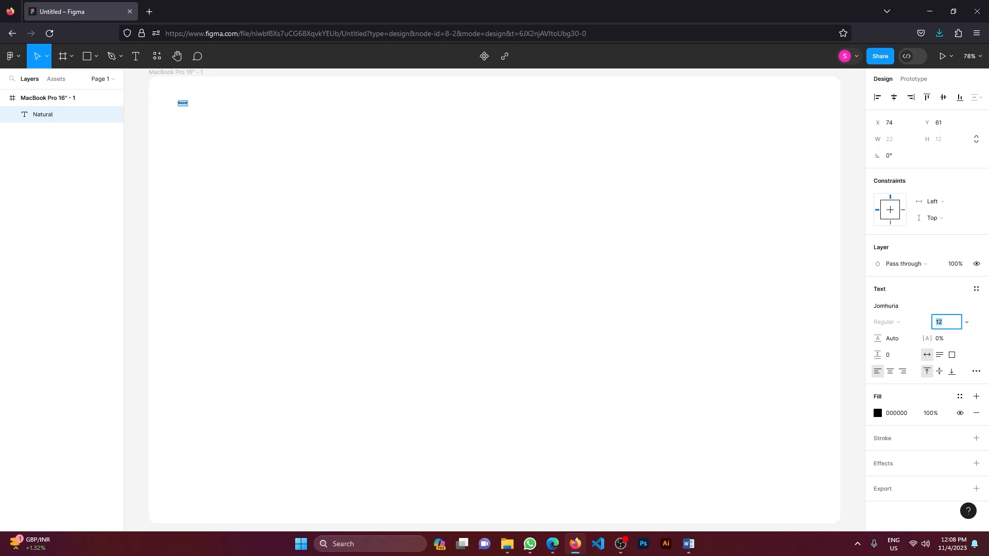
# Set the Natural text's font to Kavoon at size 28
pyautogui.click(885, 306)
pyautogui.scroll(-8, 804, 414)
pyautogui.click(793, 370)
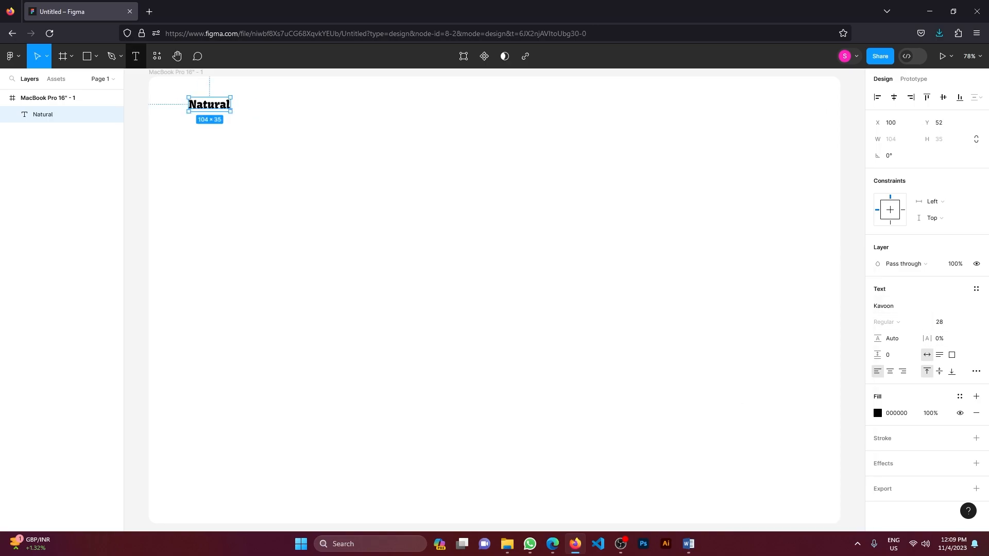
# Add a layout grid of 13 columns to the MacBook Pro frame
pyautogui.click(175, 72)
pyautogui.click(976, 239)
pyautogui.click(877, 256)
pyautogui.click(761, 258)
pyautogui.click(767, 274)
pyautogui.click(759, 298)
pyautogui.write('13')
pyautogui.press('Return')
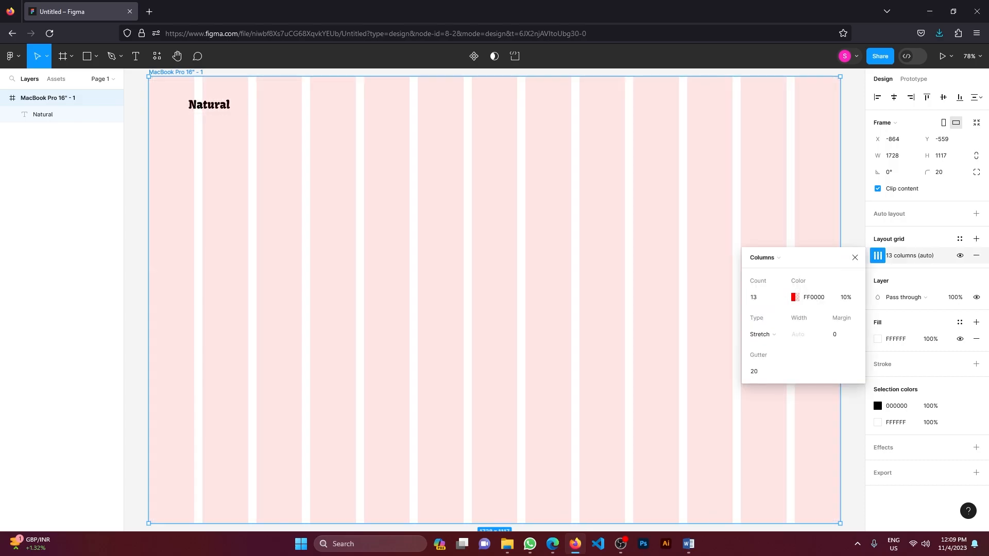
# Move the Natural text so it starts at the right edge of the first grid column
pyautogui.moveTo(209, 104); pyautogui.dragTo(217, 103)
pyautogui.click(96, 56)
pyautogui.press('Escape')
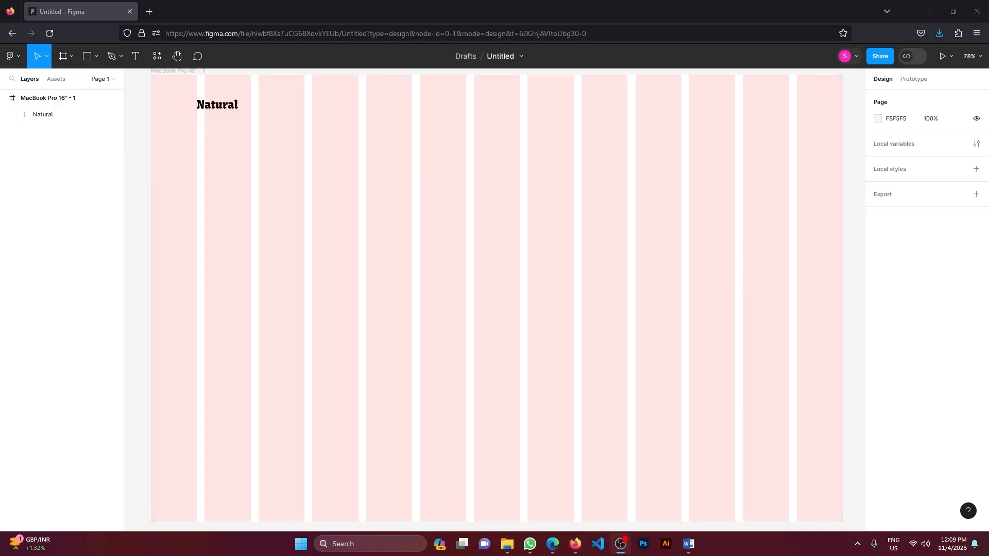
# Import the leaf image, scale it down beside the Natural text and send it behind the text
pyautogui.moveTo(581, 542); pyautogui.dragTo(335, 242)
pyautogui.moveTo(465, 192); pyautogui.dragTo(299, 182)
pyautogui.scroll(5, 252, 217)
pyautogui.moveTo(232, 287); pyautogui.dragTo(356, 226)
pyautogui.moveTo(454, 223); pyautogui.dragTo(369, 220)
pyautogui.moveTo(309, 216); pyautogui.dragTo(321, 218)
pyautogui.hotkey('ctrl', '[')
pyautogui.click(379, 214)
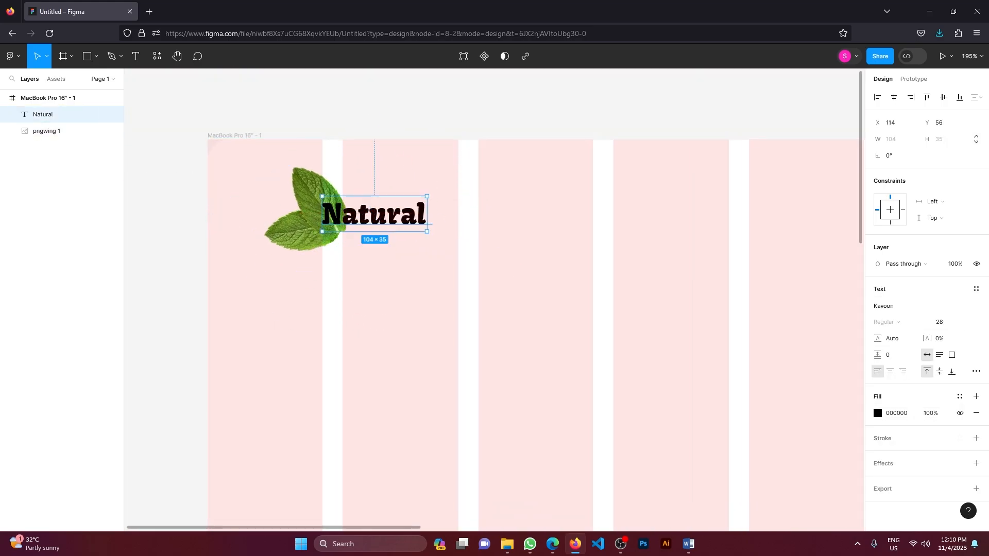
# Add a stroke to the Natural text and adjust the stroke's color and weight
pyautogui.click(976, 438)
pyautogui.click(878, 455)
pyautogui.click(766, 476)
pyautogui.moveTo(925, 471); pyautogui.dragTo(926, 470)
pyautogui.click(559, 309)
# Reposition the Natural text and leaf image so the leaves overlap the start of the word
pyautogui.moveTo(376, 215); pyautogui.dragTo(381, 220)
pyautogui.moveTo(299, 231)
pyautogui.mouseDown()
pyautogui.moveTo(354, 245)
pyautogui.moveTo(362, 210)
pyautogui.mouseUp()
pyautogui.moveTo(395, 115); pyautogui.dragTo(364, 190)
pyautogui.moveTo(330, 210); pyautogui.dragTo(345, 190)
pyautogui.click(289, 216)
# Fine-tune the Natural text's stroke weight and shift the logo slightly
pyautogui.click(378, 221)
pyautogui.moveTo(925, 470); pyautogui.dragTo(929, 470)
pyautogui.click(558, 309)
pyautogui.moveTo(356, 193); pyautogui.dragTo(351, 194)
pyautogui.click(327, 267)
# Add four separate navigation text labels in the header reading Home, Shope, About and Contact Us
pyautogui.scroll(-5, 326, 266)
pyautogui.hscroll(3, 326, 267)
pyautogui.scroll(-1, 326, 267)
pyautogui.click(135, 56)
pyautogui.click(364, 202)
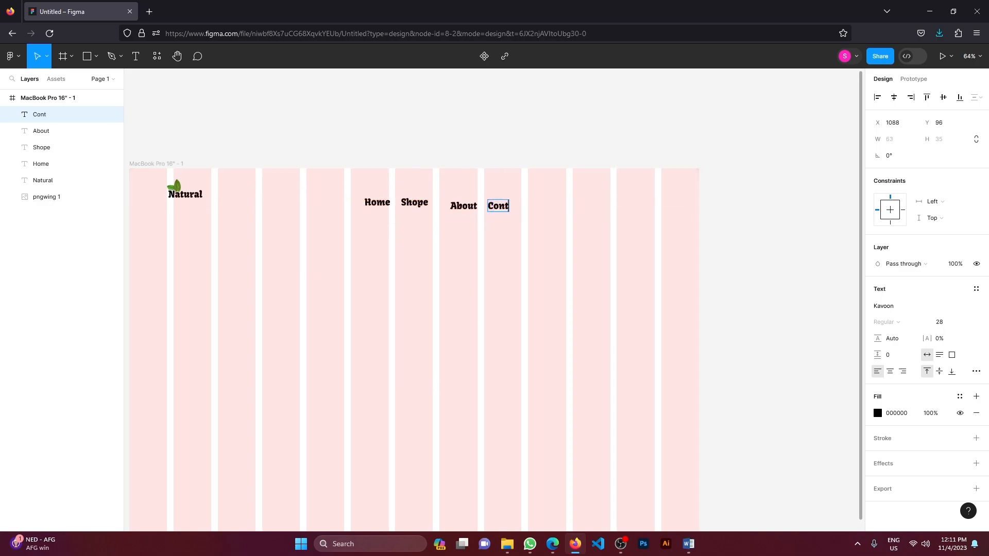
# Align the four navigation labels' vertical centers and distribute their horizontal spacing evenly
pyautogui.moveTo(560, 227); pyautogui.dragTo(363, 194)
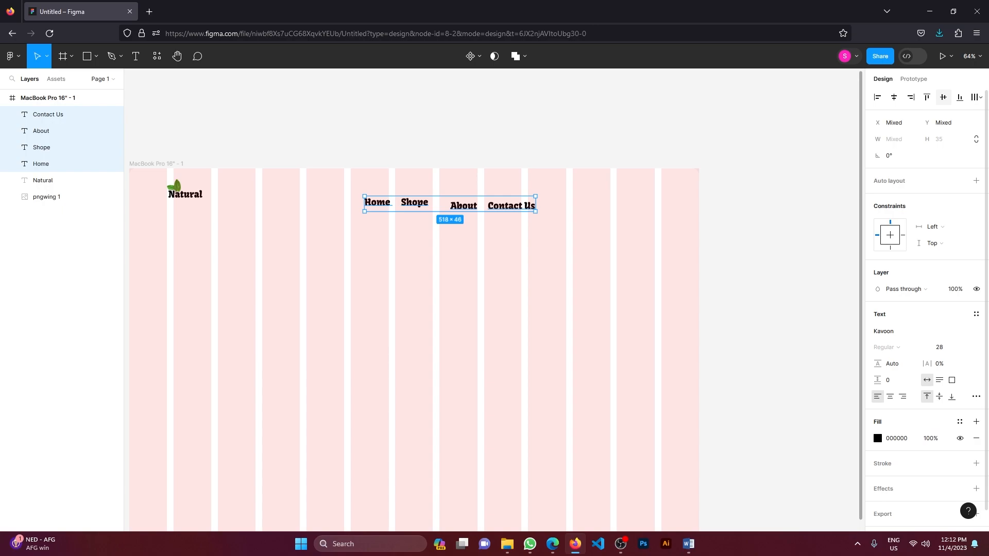
pyautogui.click(943, 97)
pyautogui.click(978, 97)
pyautogui.click(887, 143)
# Set the navigation labels to Lato Medium and move them level with the logo
pyautogui.click(883, 331)
pyautogui.click(773, 414)
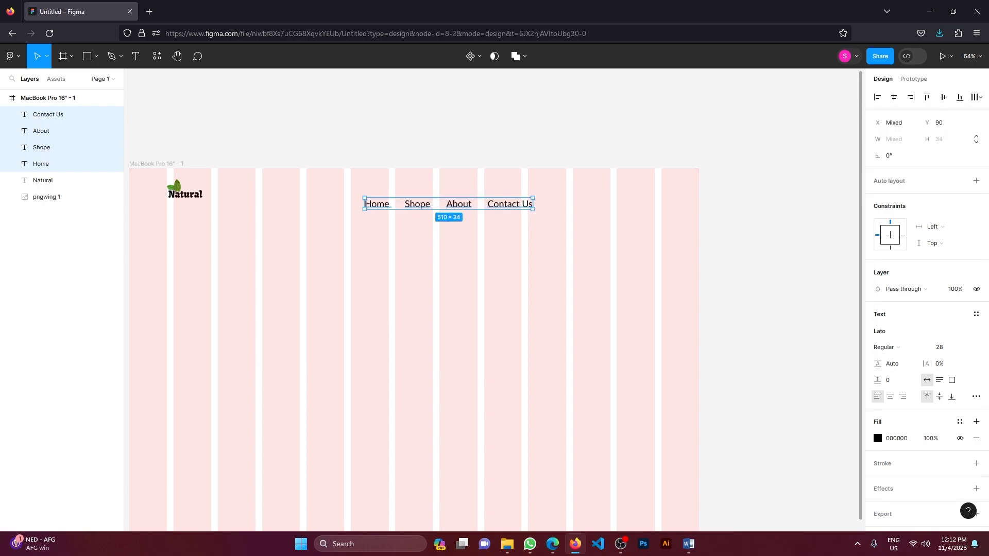
pyautogui.click(884, 347)
pyautogui.click(897, 348)
pyautogui.moveTo(459, 204); pyautogui.dragTo(423, 195)
# Group the Natural text and leaf image into one logo group
pyautogui.moveTo(157, 175); pyautogui.dragTo(209, 203)
pyautogui.rightClick(177, 194)
pyautogui.click(212, 286)
# Set the four navigation labels' font size to 22 and their fill opacity to 71%
pyautogui.moveTo(318, 180); pyautogui.dragTo(510, 209)
pyautogui.click(943, 363)
pyautogui.press('Down')
pyautogui.press('Down')
pyautogui.press('Down')
pyautogui.press('Down')
pyautogui.press('Down')
pyautogui.press('Down')
pyautogui.click(877, 438)
pyautogui.moveTo(854, 416); pyautogui.dragTo(830, 416)
pyautogui.press('Escape')
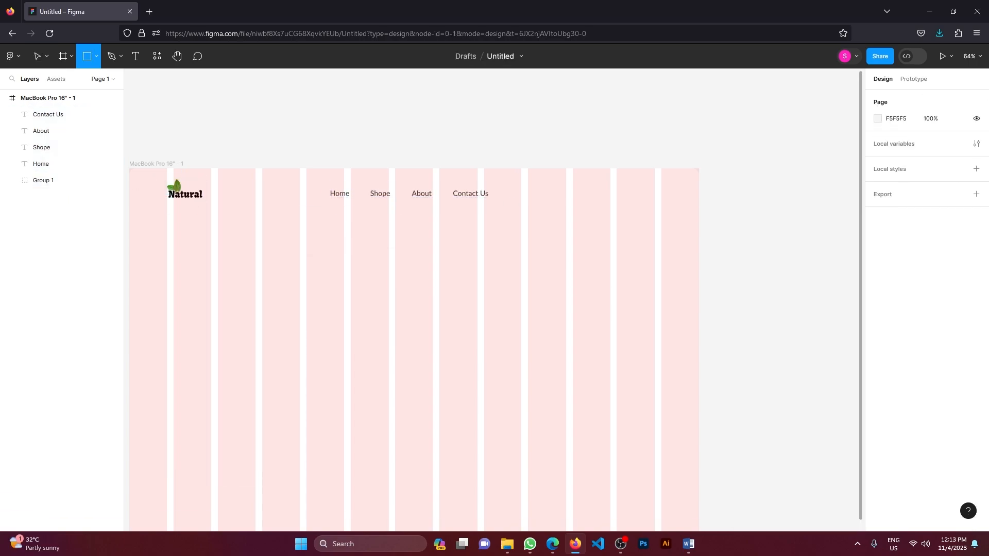
# Draw a rounded search bar rectangle about 289 × 57 at the header's right end and fill it white
pyautogui.moveTo(566, 188); pyautogui.dragTo(661, 207)
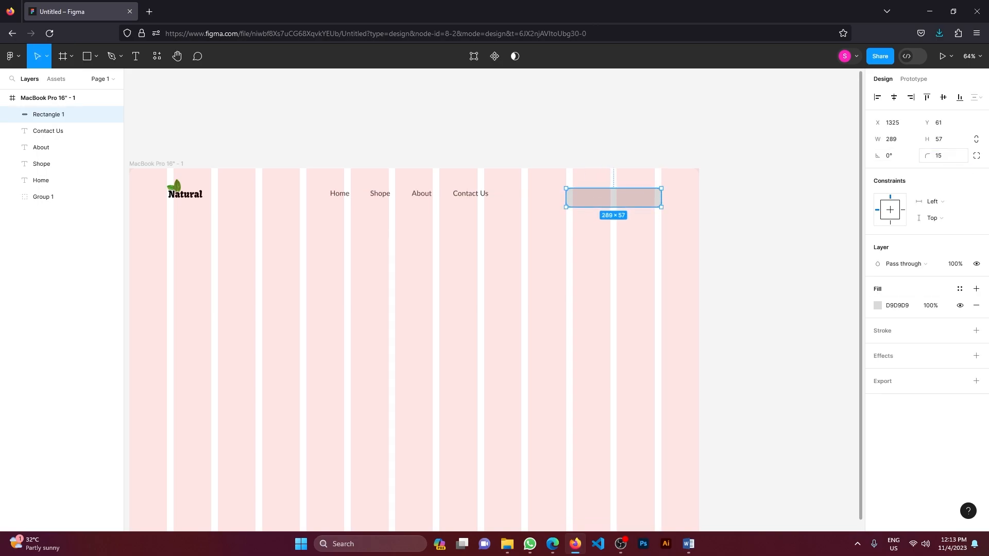
pyautogui.click(877, 305)
pyautogui.moveTo(742, 284); pyautogui.dragTo(742, 270)
# Change the MacBook Pro frame's background fill to light grey
pyautogui.click(156, 164)
pyautogui.click(878, 339)
pyautogui.click(613, 197)
pyautogui.press('Escape')
# Import the icons8-search-48 image and place it at the left end of the search bar
pyautogui.click(507, 543)
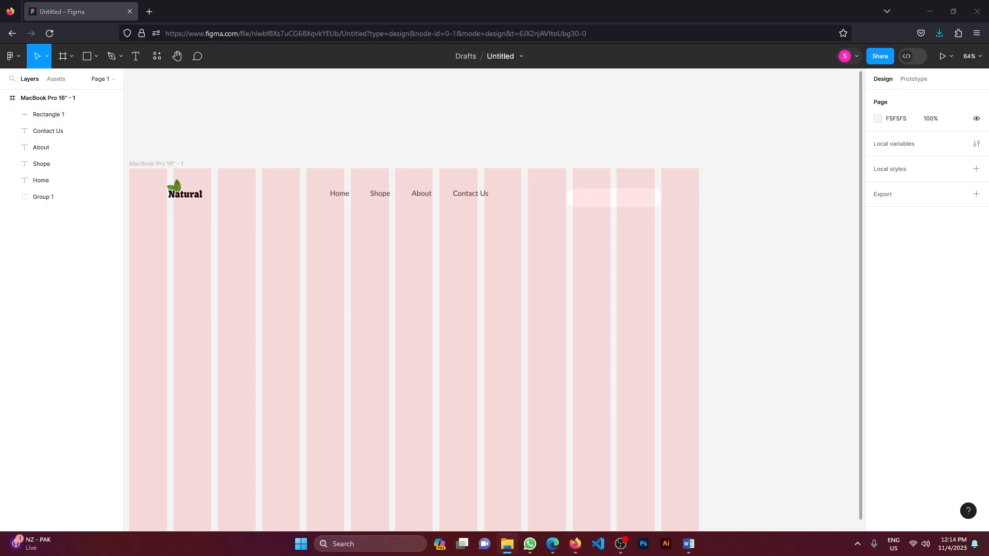
pyautogui.moveTo(575, 544); pyautogui.dragTo(580, 197)
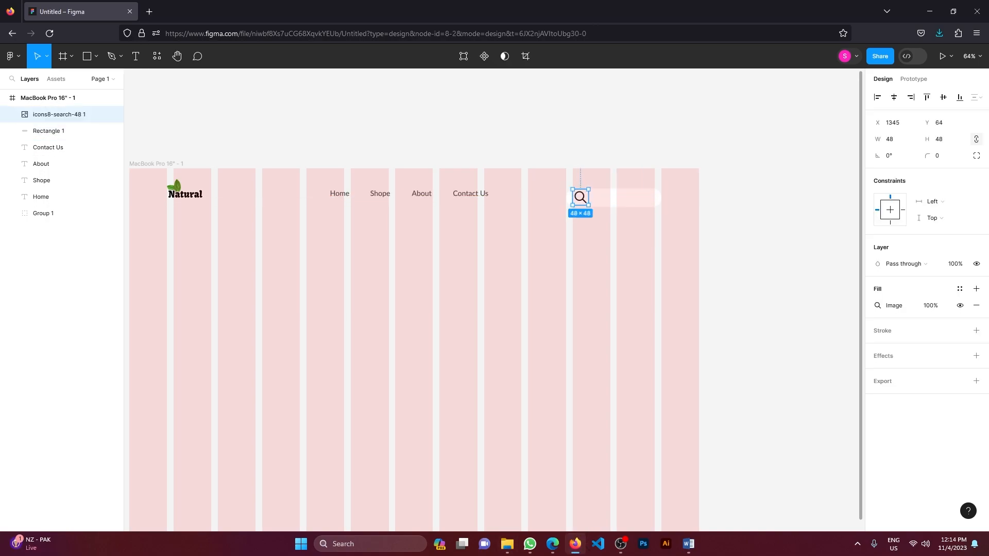
pyautogui.press('Escape')
# Import the shopping-cart image, scale it to 21 × 21 and place it at the search bar's right end
pyautogui.click(508, 543)
pyautogui.moveTo(575, 544); pyautogui.dragTo(647, 220)
pyautogui.moveTo(689, 262); pyautogui.dragTo(617, 190)
pyautogui.moveTo(611, 184); pyautogui.dragTo(630, 200)
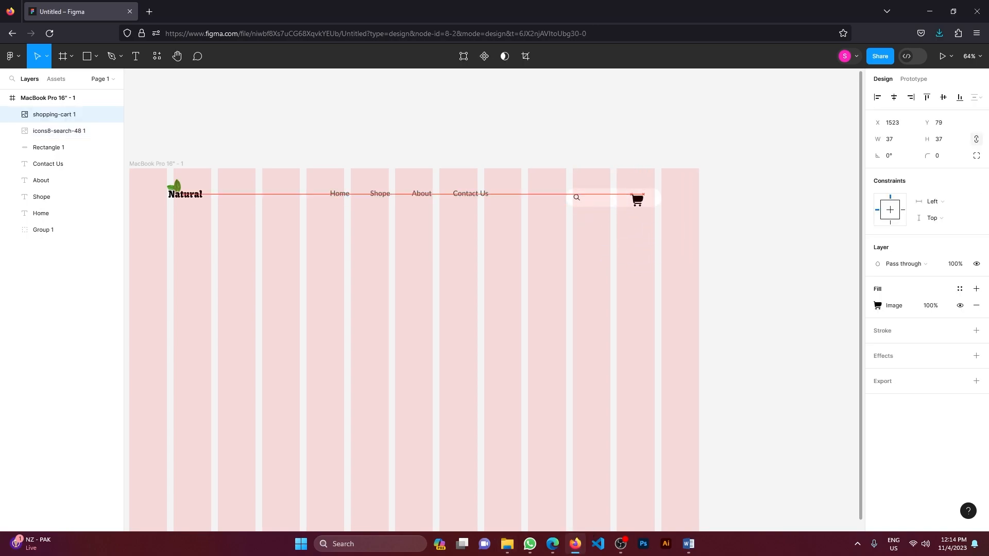
pyautogui.scroll(5, 647, 197)
pyautogui.press('Escape')
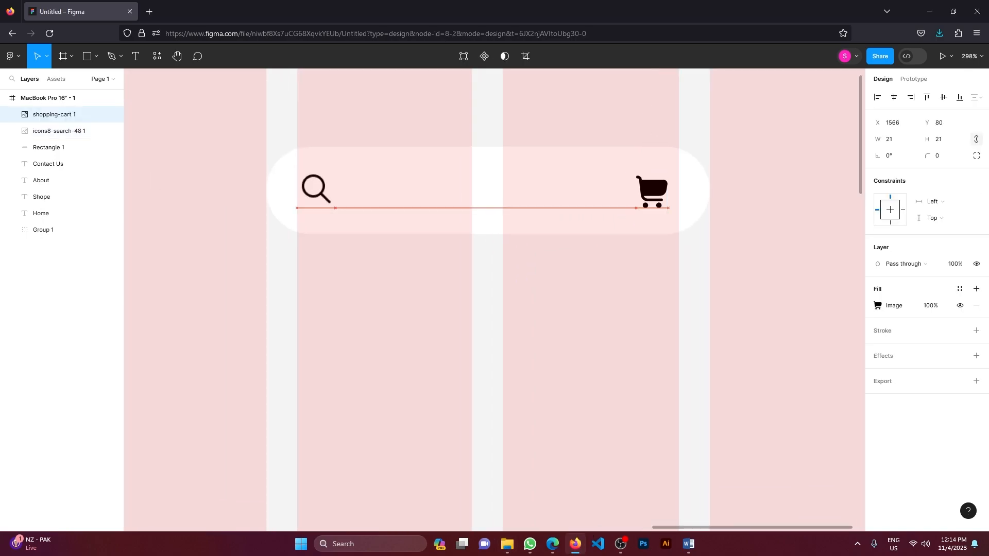
# Add the text Search between the bar's icons with 57% fill opacity and 14.5% letter spacing
pyautogui.click(57, 131)
pyautogui.press('t')
pyautogui.click(400, 188)
pyautogui.write('S')
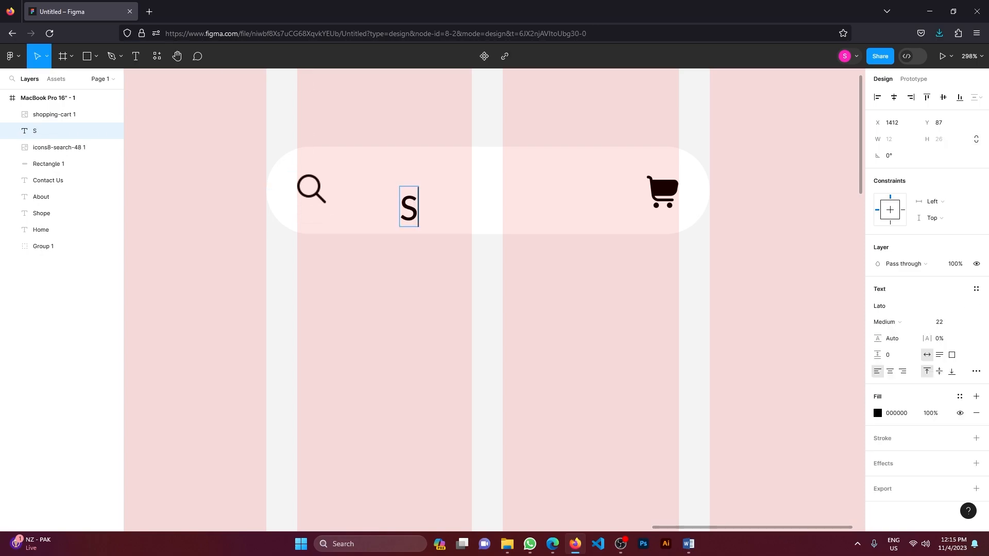
pyautogui.write('earch')
pyautogui.press('Escape')
pyautogui.moveTo(449, 209)
pyautogui.mouseDown()
pyautogui.moveTo(422, 177)
pyautogui.moveTo(454, 192)
pyautogui.mouseUp()
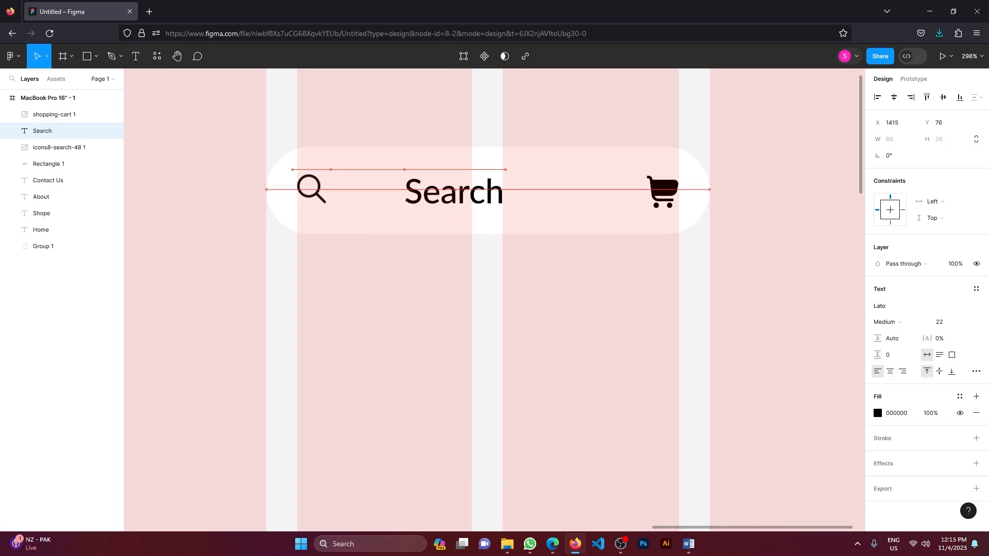
pyautogui.click(877, 413)
pyautogui.moveTo(926, 338); pyautogui.dragTo(958, 338)
# Draw a vertical divider line 27 long beside the cart icon, with 0.5 stroke weight and changed end caps
pyautogui.click(96, 56)
pyautogui.click(61, 94)
pyautogui.moveTo(628, 172)
pyautogui.mouseDown()
pyautogui.moveTo(628, 212)
pyautogui.moveTo(623, 190)
pyautogui.mouseUp()
pyautogui.click(884, 363)
pyautogui.click(886, 444)
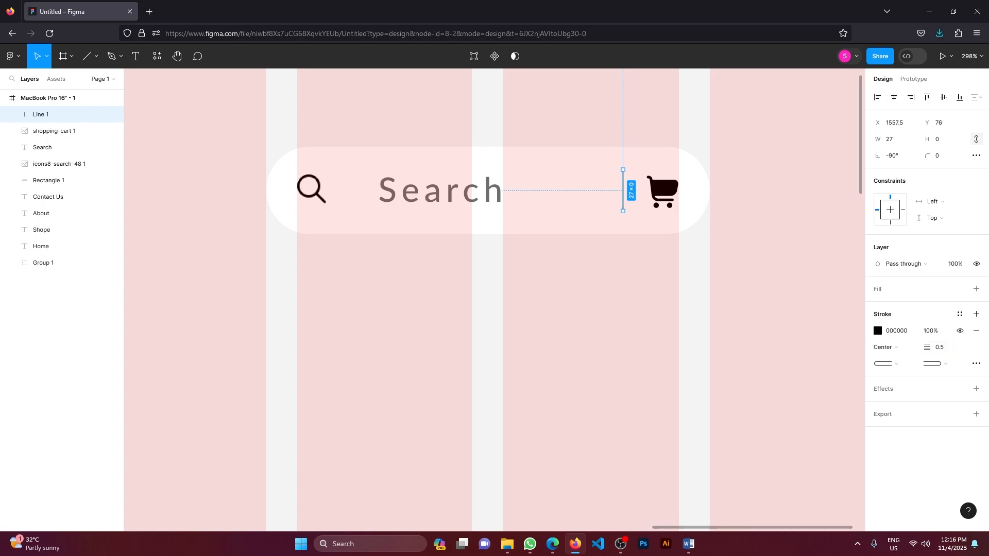
pyautogui.click(959, 314)
pyautogui.click(778, 278)
# Group the search bar rectangle with its icons, Search text and divider line
pyautogui.scroll(-5, 778, 279)
pyautogui.moveTo(777, 281); pyautogui.dragTo(679, 259)
pyautogui.rightClick(732, 266)
pyautogui.click(763, 343)
# Align the navigation labels and search bar by vertical centers, group them and line the group up with the logo
pyautogui.moveTo(775, 282); pyautogui.dragTo(516, 256)
pyautogui.click(942, 97)
pyautogui.rightClick(716, 265)
pyautogui.click(749, 330)
pyautogui.moveTo(726, 265); pyautogui.dragTo(726, 263)
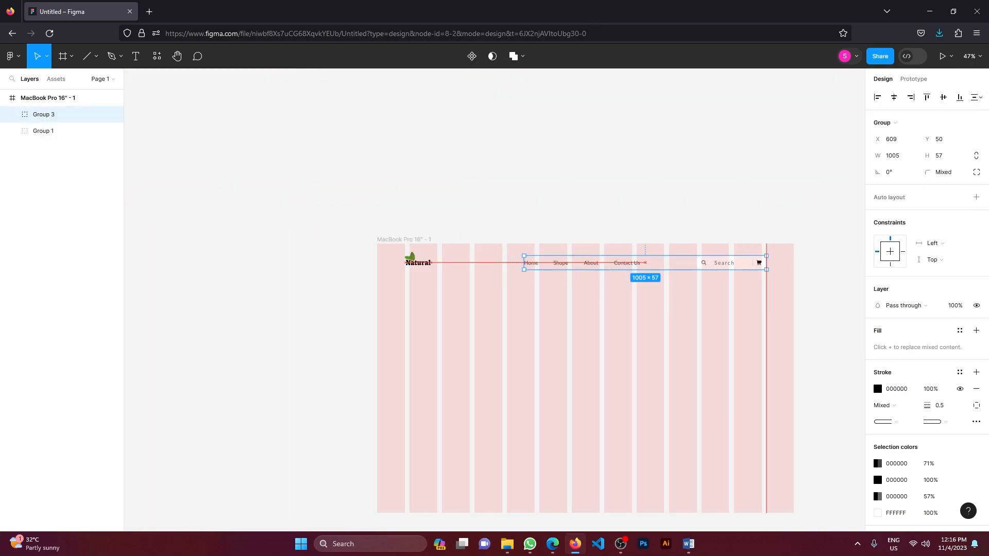
# Move the logo and navigation group together slightly lower in the frame
pyautogui.click(734, 309)
pyautogui.moveTo(810, 296); pyautogui.dragTo(402, 248)
pyautogui.moveTo(418, 263); pyautogui.dragTo(418, 272)
pyautogui.click(463, 324)
# Add the two-line heading Natural Cosmetic For Every Skin at size 99 with 3.5% letter spacing
pyautogui.moveTo(567, 340); pyautogui.dragTo(447, 257)
pyautogui.hscroll(-2, 486, 295)
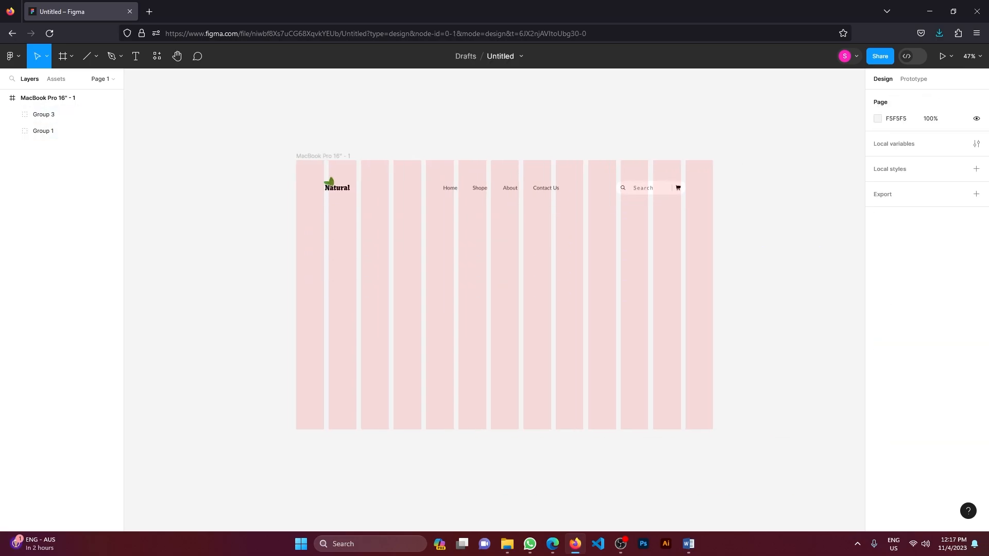
pyautogui.press('t')
pyautogui.click(396, 252)
pyautogui.write('Natural Cosmetic')
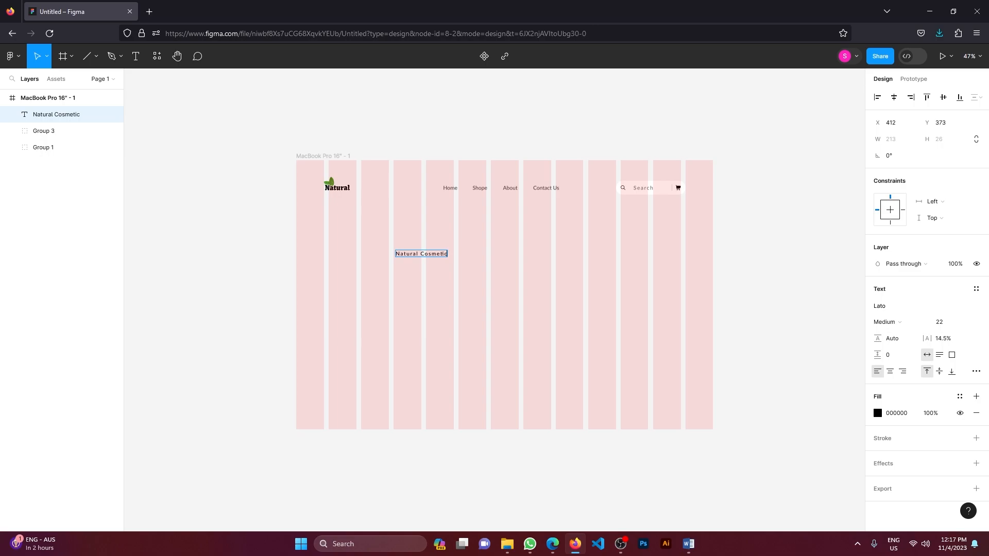
pyautogui.moveTo(926, 339); pyautogui.dragTo(953, 322)
# Set the heading's font to Libre Baskerville Bold
pyautogui.click(885, 305)
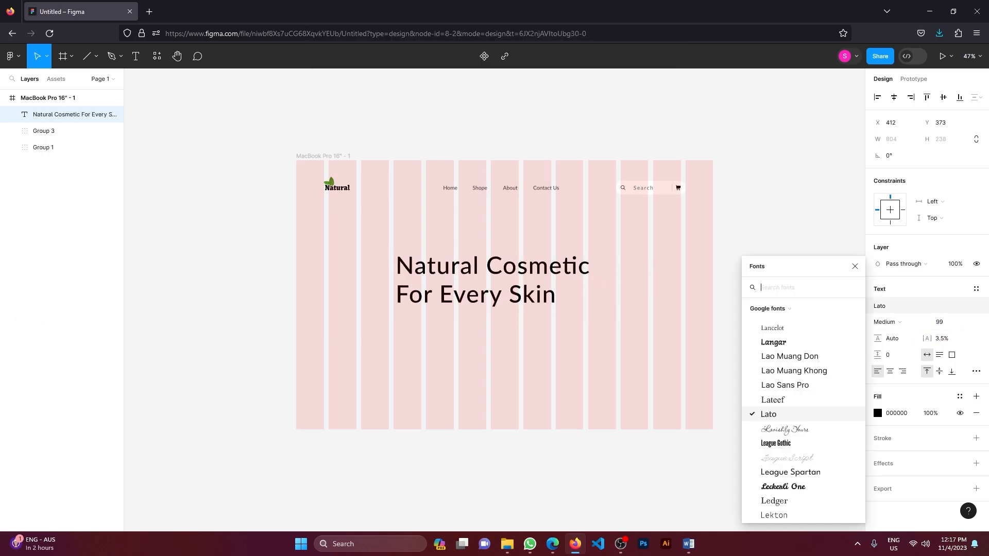
pyautogui.click(772, 327)
pyautogui.click(885, 306)
pyautogui.scroll(-8, 803, 356)
pyautogui.click(792, 429)
pyautogui.click(885, 322)
pyautogui.click(886, 334)
pyautogui.press('Escape')
# Move the heading left to line up with the logo and set its font size to 79
pyautogui.moveTo(479, 278); pyautogui.dragTo(407, 263)
pyautogui.click(945, 321)
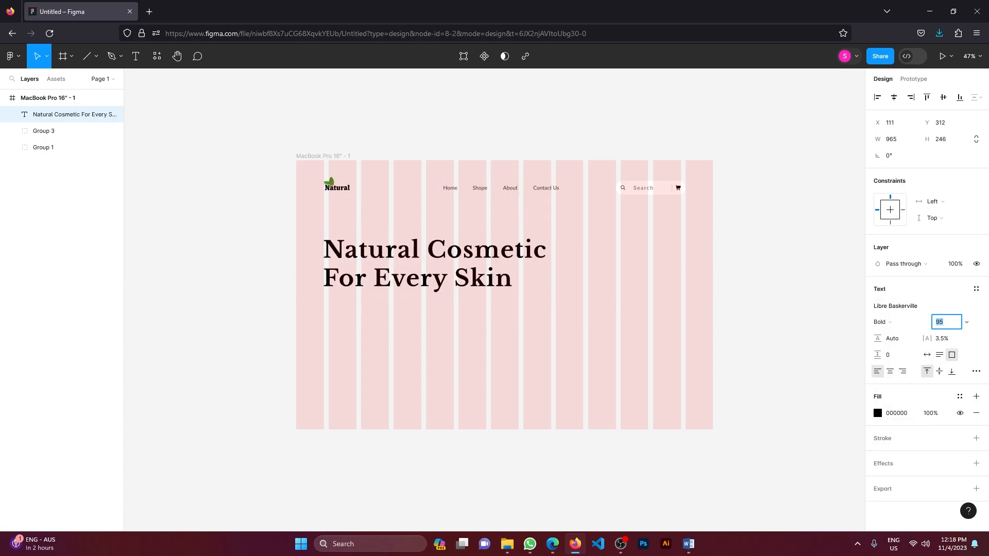
pyautogui.write('79')
pyautogui.press('Return')
# Search the web for lorem in a new browser tab and copy a placeholder sentence from loremipsum.io
pyautogui.hotkey('ctrl', 't')
pyautogui.write('lorem')
pyautogui.press('Return')
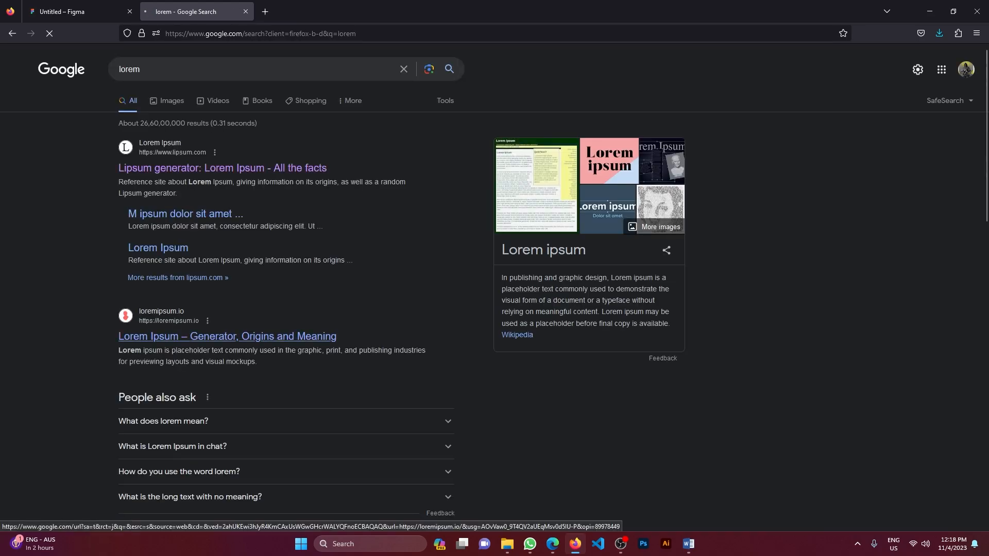
pyautogui.click(232, 336)
pyautogui.click(400, 464)
pyautogui.moveTo(221, 177); pyautogui.dragTo(449, 195)
pyautogui.click(246, 11)
# Place a copy of the Shope label beneath the heading and replace its text with the copied lorem ipsum sentence
pyautogui.moveTo(439, 295); pyautogui.dragTo(440, 280)
pyautogui.click(62, 131)
pyautogui.moveTo(480, 188); pyautogui.dragTo(332, 295)
pyautogui.doubleClick(331, 295)
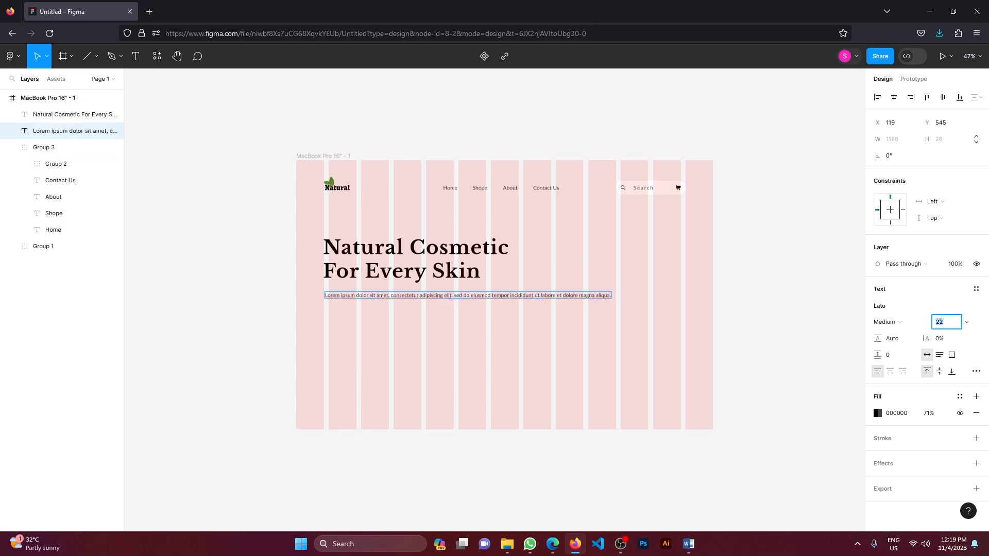
# Set the lorem ipsum text's font size to 28 and narrow its box to 798 wide
pyautogui.click(941, 321)
pyautogui.write('28')
pyautogui.press('Return')
pyautogui.moveTo(689, 296); pyautogui.dragTo(518, 297)
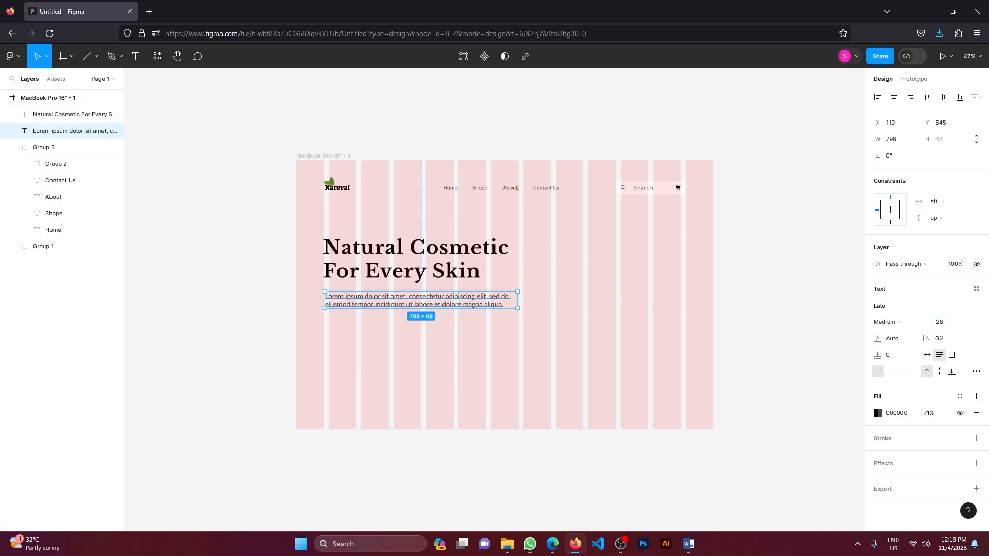
# Nudge the lorem ipsum paragraph up to Y 536, closer to the heading
pyautogui.press('Up')
pyautogui.press('Up')
pyautogui.press('Up')
pyautogui.press('Up')
pyautogui.press('Up')
pyautogui.press('Up')
pyautogui.press('Up')
pyautogui.press('Up')
pyautogui.press('Up')
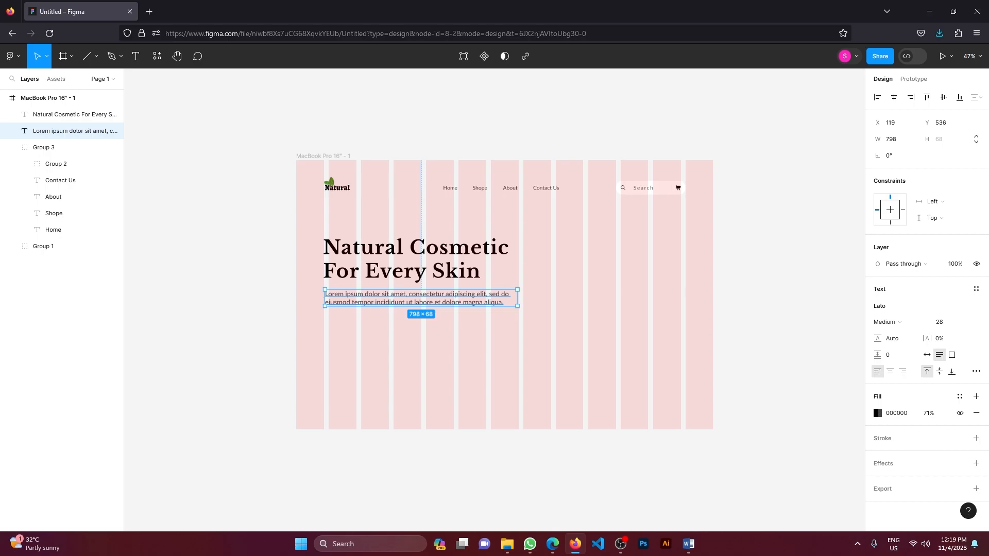
# Open a background-removal site in a new browser tab for the Joy product photos, then bring up the Replicate image upscaler
pyautogui.click(71, 56)
pyautogui.click(237, 247)
pyautogui.click(507, 544)
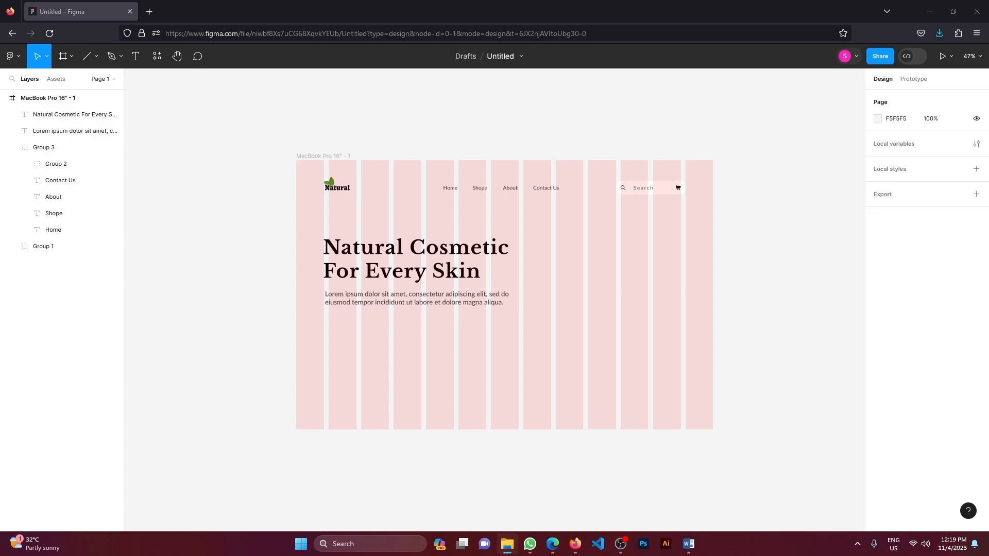
pyautogui.hotkey('ctrl', 't')
pyautogui.write('bg')
pyautogui.click(170, 74)
pyautogui.click(159, 147)
pyautogui.press('F11')
pyautogui.click(182, 18)
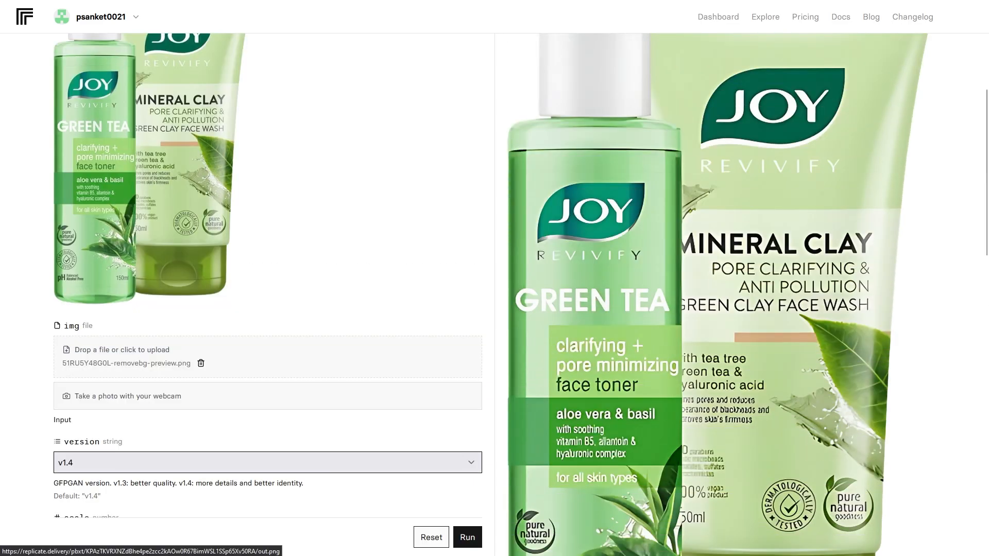
# Upscale the background-free Joy charcoal face wash image with GFPGAN version v1.4 and a rescaling factor of 20
pyautogui.scroll(-5, 494, 278)
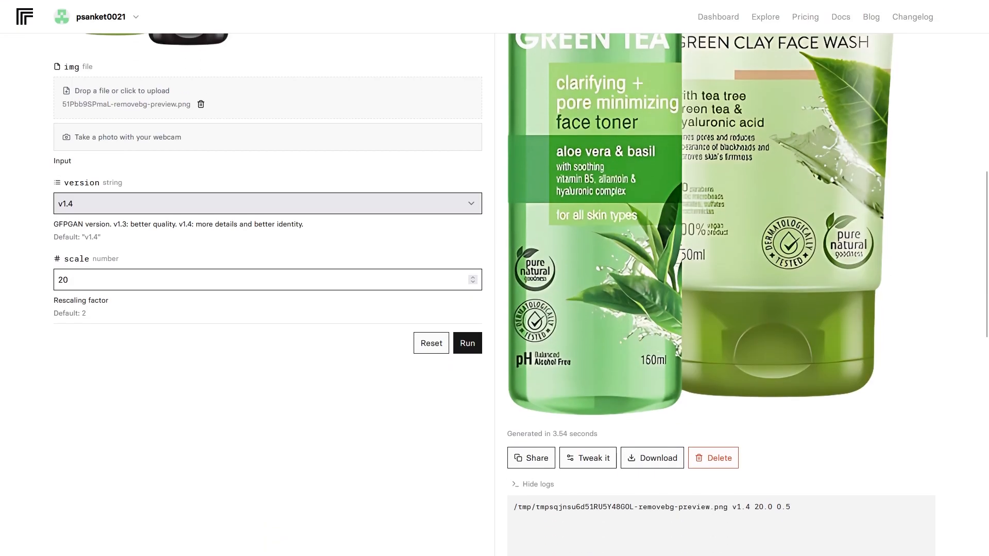
pyautogui.hotkey('ctrl', 'Return')
pyautogui.scroll(5, 494, 278)
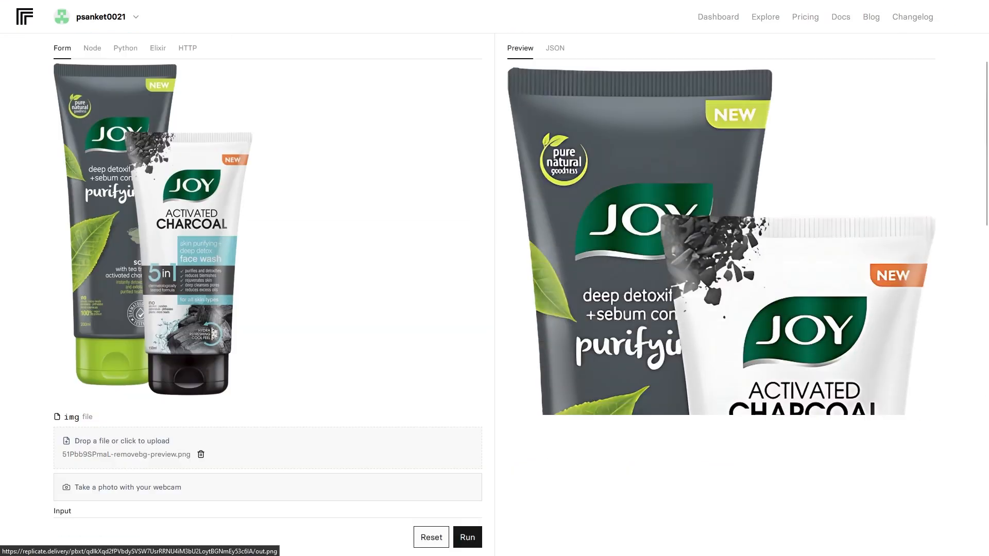
pyautogui.scroll(-5, 494, 278)
pyautogui.scroll(5, 494, 279)
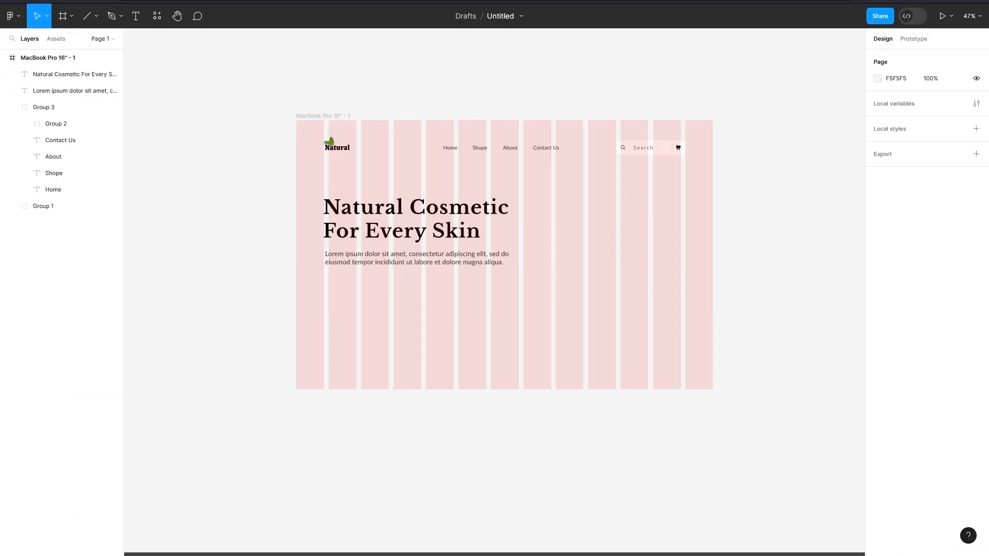
# Place the upscaled green tea product image beside the heading, scaled down, and set the mint leaves picture over its lower right corner
pyautogui.hotkey('ctrl', 'v')
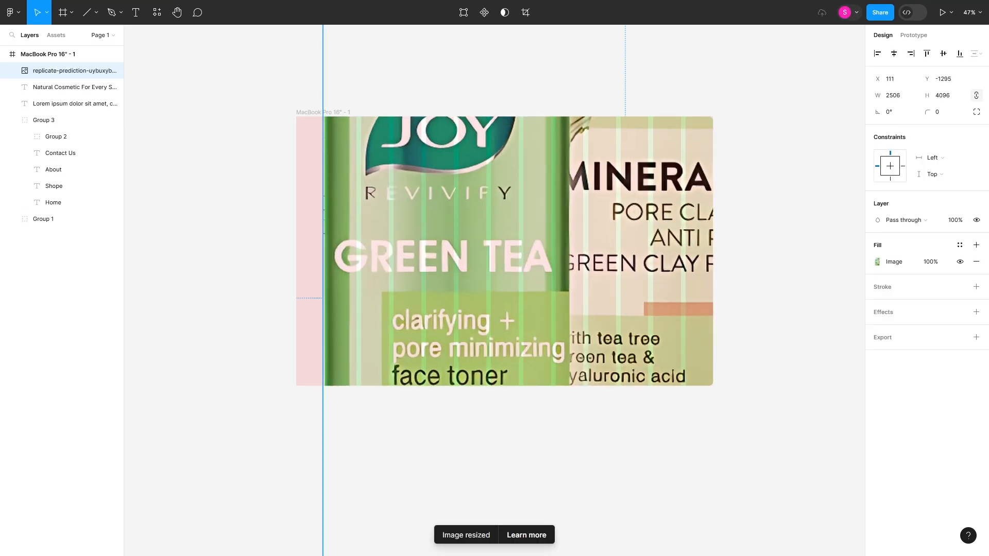
pyautogui.moveTo(396, 301); pyautogui.dragTo(623, 261)
pyautogui.hotkey('ctrl', 'v')
pyautogui.moveTo(504, 251); pyautogui.dragTo(614, 334)
pyautogui.moveTo(711, 232); pyautogui.dragTo(638, 309)
pyautogui.moveTo(577, 360); pyautogui.dragTo(622, 281)
pyautogui.press('[')
pyautogui.moveTo(685, 359)
pyautogui.mouseDown()
pyautogui.moveTo(620, 379)
pyautogui.moveTo(664, 361)
pyautogui.moveTo(662, 397)
pyautogui.moveTo(669, 348)
pyautogui.mouseUp()
pyautogui.press(']')
pyautogui.press('Escape')
# Fill the MacBook Pro 16" frame with a green sampled from the product artwork, lightened to C0DCA2
pyautogui.click(47, 70)
pyautogui.click(323, 111)
pyautogui.click(877, 295)
pyautogui.click(756, 432)
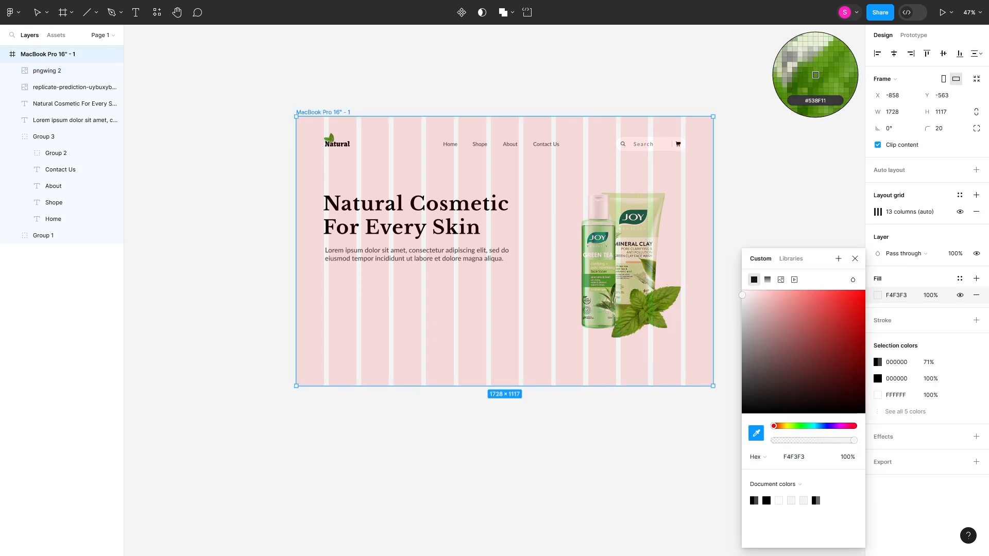
pyautogui.click(816, 72)
# Turn the frame's fill into a horizontal linear gradient between two pale green tints
pyautogui.click(767, 280)
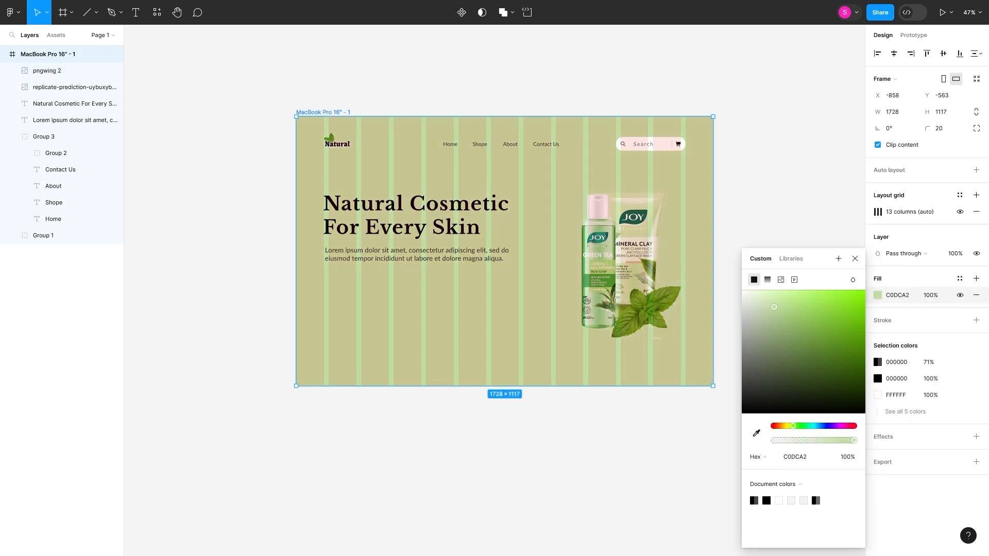
pyautogui.moveTo(514, 117); pyautogui.dragTo(311, 117)
pyautogui.moveTo(774, 307)
pyautogui.mouseDown()
pyautogui.moveTo(802, 353)
pyautogui.moveTo(834, 307)
pyautogui.moveTo(802, 355)
pyautogui.moveTo(762, 296)
pyautogui.mouseUp()
pyautogui.click(853, 266)
pyautogui.moveTo(774, 359)
pyautogui.mouseDown()
pyautogui.moveTo(778, 329)
pyautogui.moveTo(760, 295)
pyautogui.moveTo(780, 305)
pyautogui.moveTo(775, 326)
pyautogui.moveTo(771, 294)
pyautogui.moveTo(758, 290)
pyautogui.moveTo(772, 330)
pyautogui.moveTo(771, 294)
pyautogui.mouseUp()
pyautogui.click(853, 266)
pyautogui.click(754, 266)
pyautogui.press('Escape')
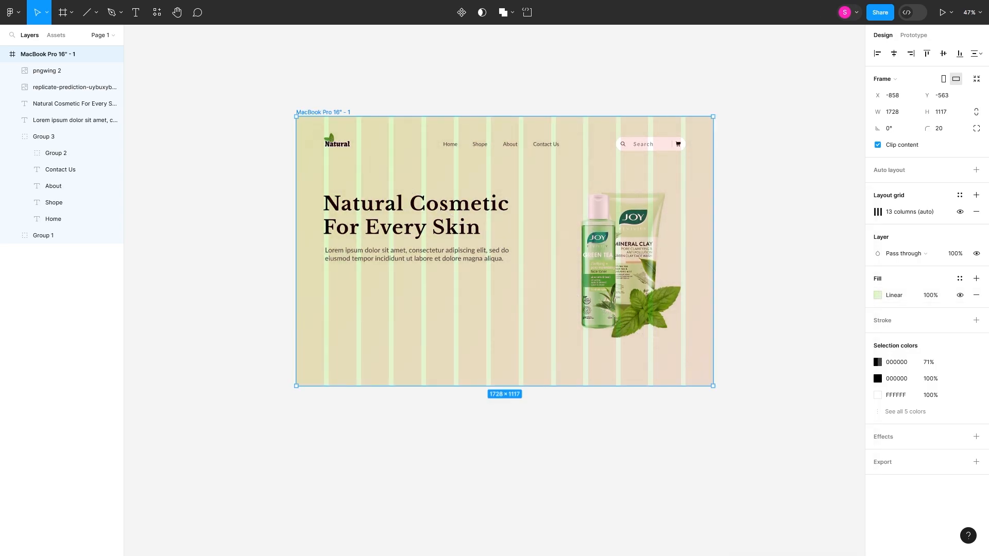
# Draw a button rectangle about 193 by 81 beneath the paragraph and add the text Shop Now on it
pyautogui.moveTo(323, 276); pyautogui.dragTo(361, 292)
pyautogui.press('Escape')
pyautogui.click(72, 70)
pyautogui.click(335, 283)
pyautogui.write('Shop Now')
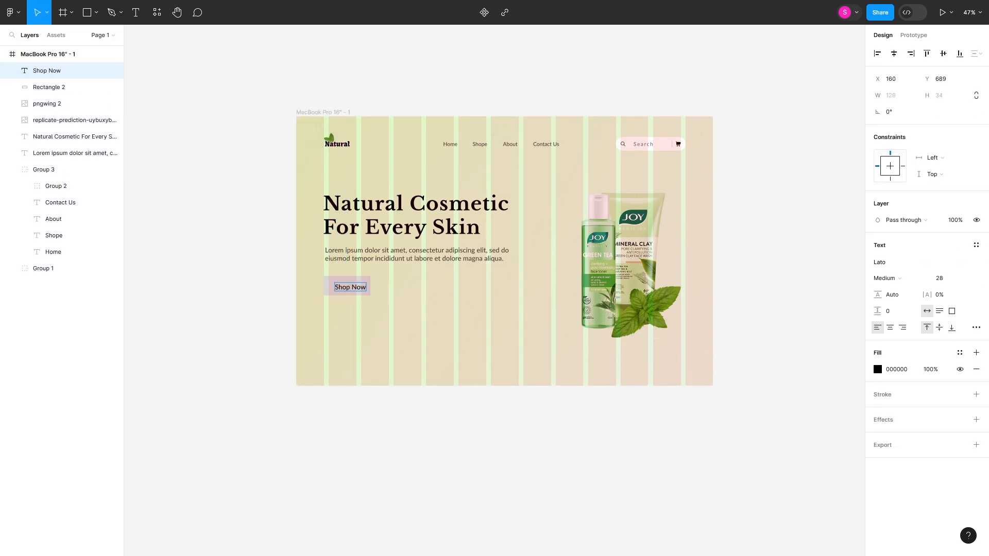
# Center the Shop Now text on its rectangle and round the rectangle's corners to 12
pyautogui.keyDown('shift'); pyautogui.click(49, 87); pyautogui.keyUp('shift')
pyautogui.click(49, 87)
pyautogui.moveTo(927, 112); pyautogui.dragTo(942, 112)
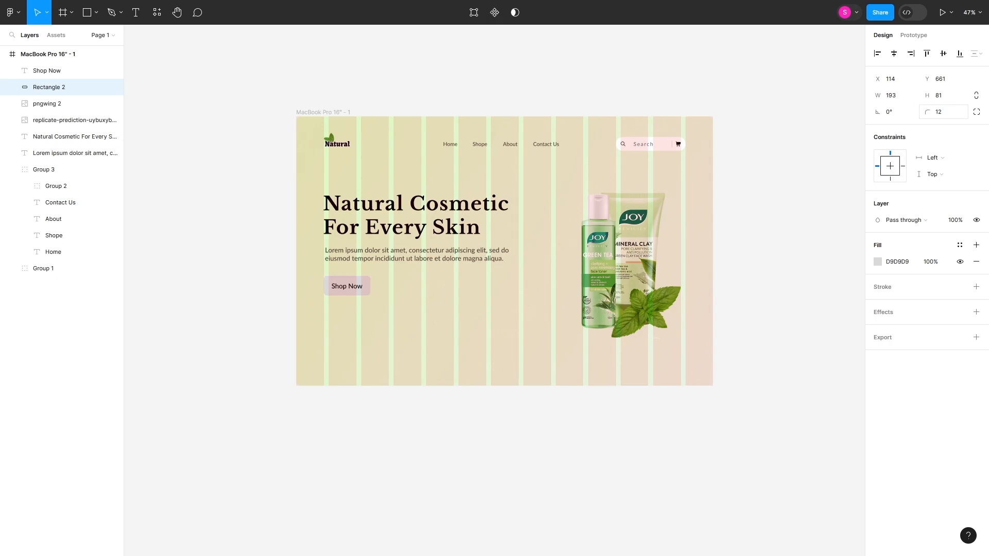
# Fill the Shop Now button with 568D19 and make its label white in SemiBold
pyautogui.click(878, 262)
pyautogui.write('568D19')
pyautogui.press('Return')
pyautogui.click(46, 71)
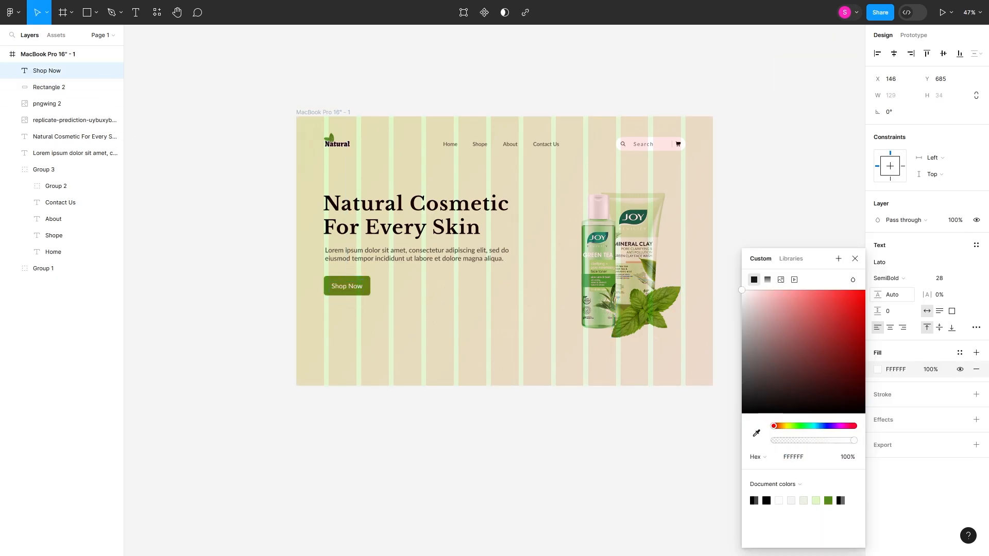
pyautogui.press('Escape')
# Duplicate the Shop Now button to its right as a black-outlined rectangle with 0% fill and a copied label reading Add To Cart
pyautogui.moveTo(347, 289); pyautogui.dragTo(407, 290)
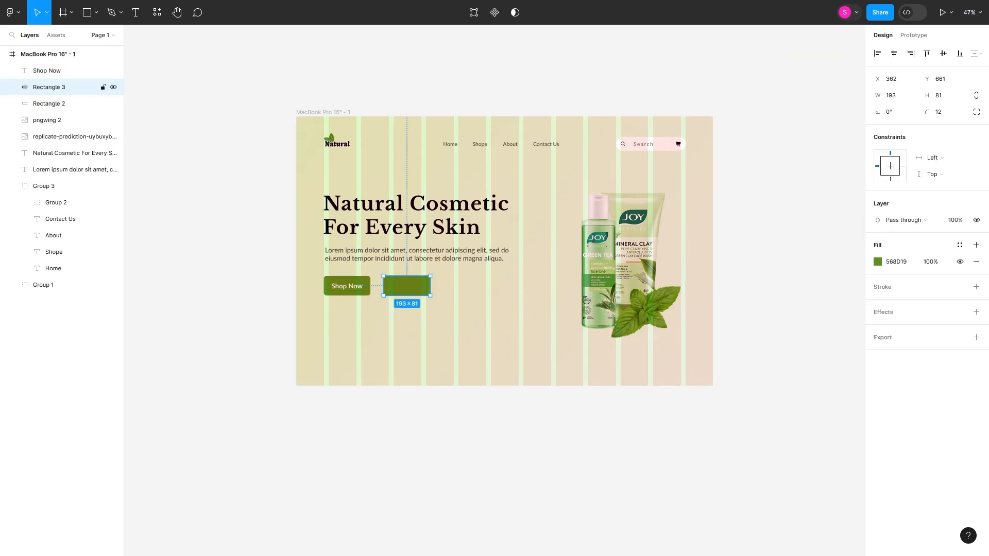
pyautogui.click(877, 262)
pyautogui.press('Escape')
pyautogui.moveTo(346, 286); pyautogui.dragTo(407, 287)
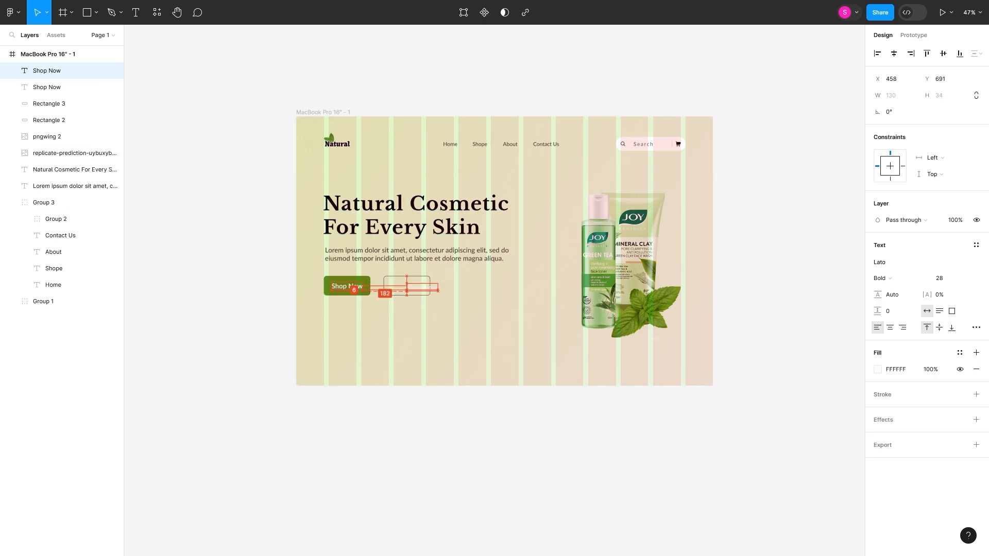
pyautogui.write('t')
# Widen the Add To Cart outline to 222 and center its label inside it in black
pyautogui.keyDown('ctrl'); pyautogui.scroll(5, 407, 286); pyautogui.keyUp('ctrl')
pyautogui.click(426, 292)
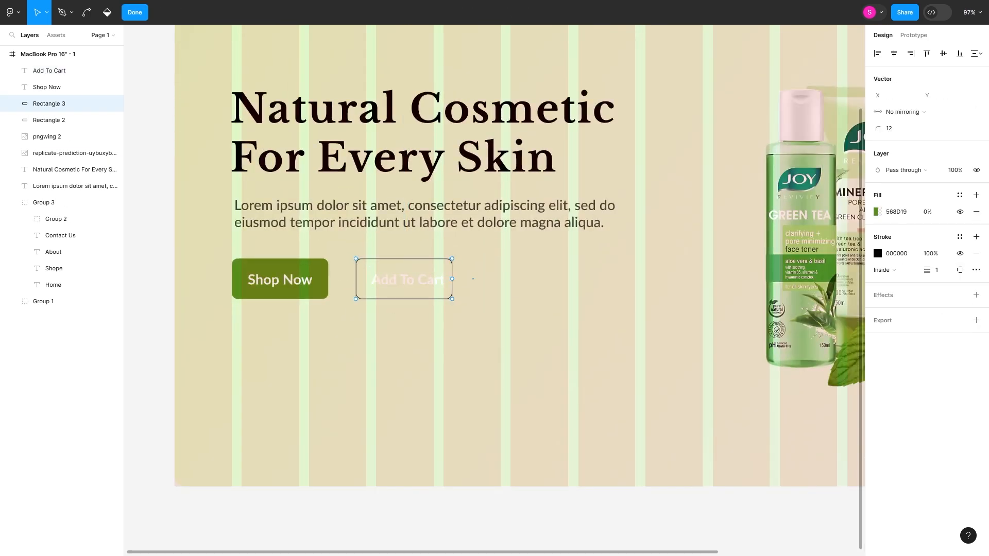
pyautogui.moveTo(360, 278); pyautogui.dragTo(355, 278)
pyautogui.click(878, 262)
pyautogui.press('Escape')
pyautogui.keyDown('shift'); pyautogui.click(50, 70); pyautogui.keyUp('shift')
pyautogui.hotkey('alt', 'h')
pyautogui.press('Escape')
pyautogui.hotkey('ctrl', 'z')
pyautogui.press('Escape')
# Copy the lorem ipsum paragraph beneath the buttons, replace its text with Trendy Products and narrow its box to 113
pyautogui.keyDown('alt'); pyautogui.moveTo(411, 213); pyautogui.dragTo(410, 375); pyautogui.keyUp('alt')
pyautogui.press('Return')
pyautogui.write('Trendy Products')
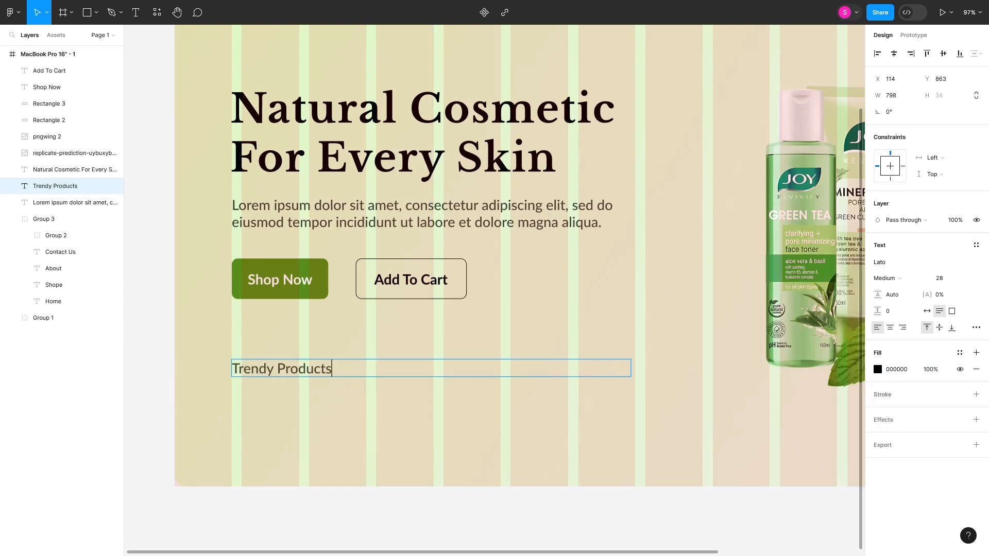
pyautogui.moveTo(631, 368); pyautogui.dragTo(289, 368)
# Style the Trendy Products text in bold Abhaya at size 44 and widen its box to fit two lines
pyautogui.press('Return')
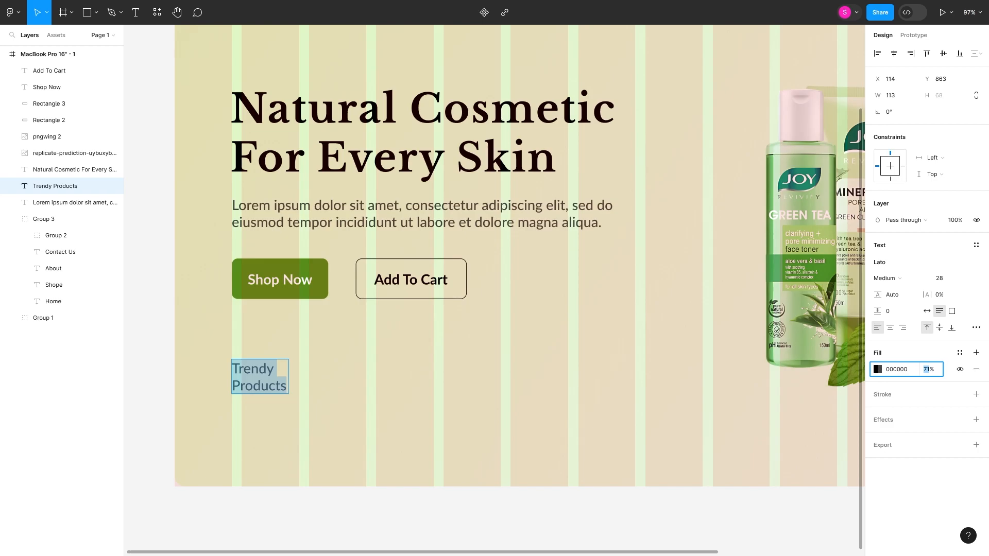
pyautogui.click(899, 262)
pyautogui.write('abhaya')
pyautogui.press('Return')
pyautogui.click(945, 278)
pyautogui.write('44')
pyautogui.press('Return')
pyautogui.moveTo(288, 413); pyautogui.dragTo(329, 413)
pyautogui.press('Return')
pyautogui.hotkey('ctrl', 'b')
pyautogui.press('Escape')
# Draw a white 289 by 176 product card with corner radius 23 beside Trendy Products and duplicate it to the right
pyautogui.press('r')
pyautogui.moveTo(366, 348)
pyautogui.mouseDown()
pyautogui.moveTo(426, 402)
pyautogui.moveTo(511, 436)
pyautogui.mouseUp()
pyautogui.click(877, 261)
pyautogui.moveTo(927, 112); pyautogui.dragTo(177, 126)
pyautogui.moveTo(438, 392); pyautogui.dragTo(606, 390)
# Add a drop shadow to both product cards with Y 0, blur 41 and spread -6
pyautogui.keyDown('shift'); pyautogui.click(427, 391); pyautogui.keyUp('shift')
pyautogui.click(976, 354)
pyautogui.click(877, 370)
pyautogui.moveTo(804, 396); pyautogui.dragTo(830, 412)
pyautogui.moveTo(804, 395)
pyautogui.mouseDown()
pyautogui.moveTo(839, 395)
pyautogui.moveTo(798, 412)
pyautogui.mouseUp()
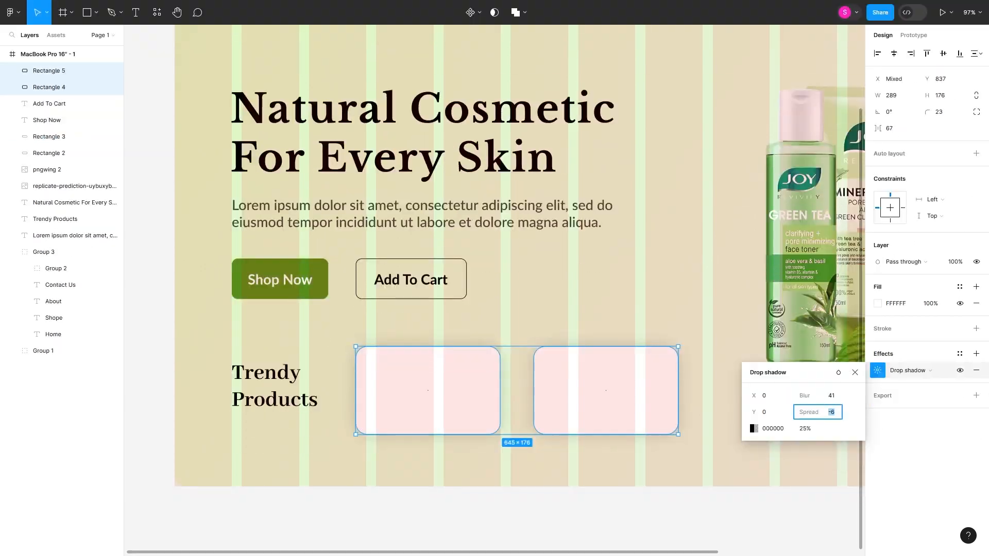
# Paste the mint face wash image and scale it down to 238 by 234 over the right side of the first card
pyautogui.hotkey('ctrl', 'v')
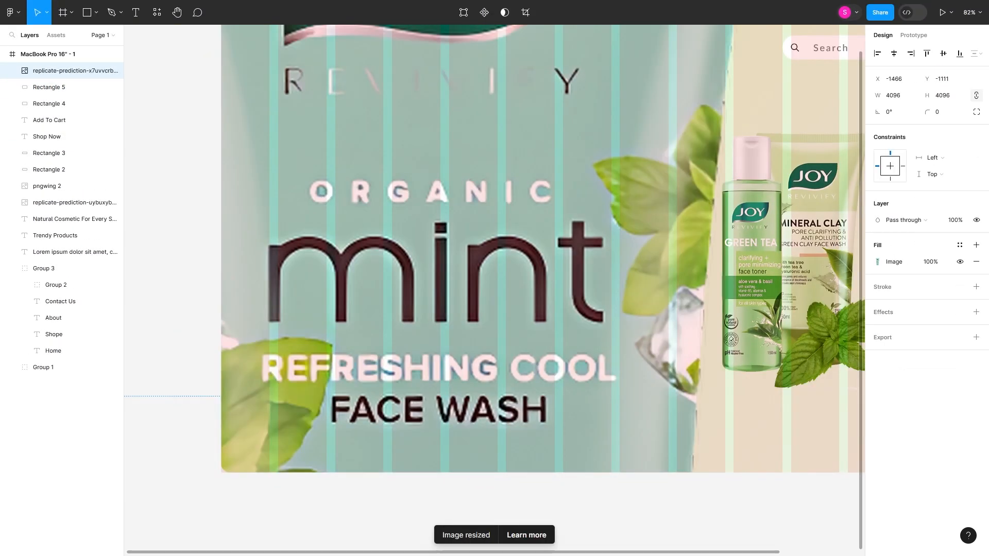
pyautogui.hotkey('shift', '1')
pyautogui.scroll(10, 449, 420)
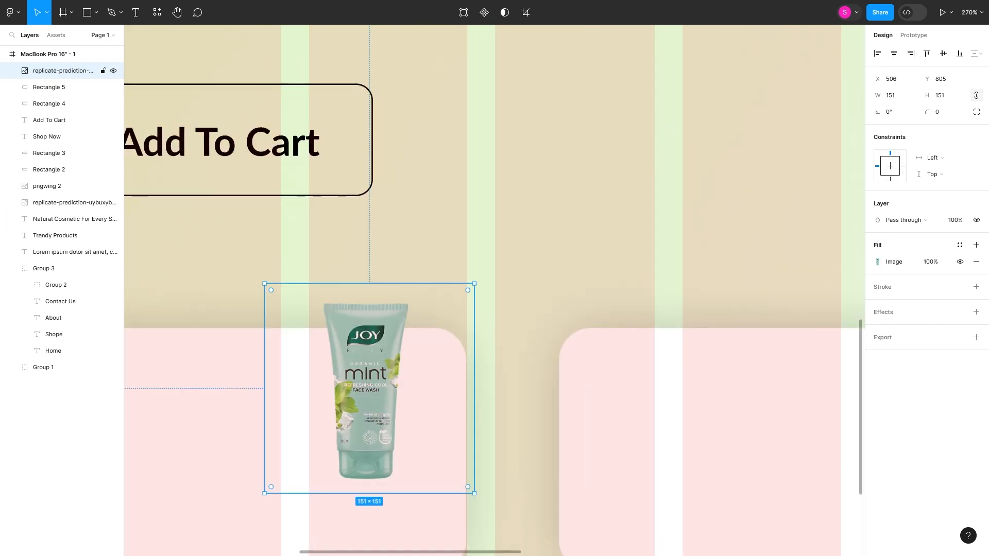
pyautogui.scroll(-3, 449, 420)
pyautogui.moveTo(261, 367); pyautogui.dragTo(199, 423)
pyautogui.moveTo(474, 150); pyautogui.dragTo(510, 115)
pyautogui.hotkey('shift', '1')
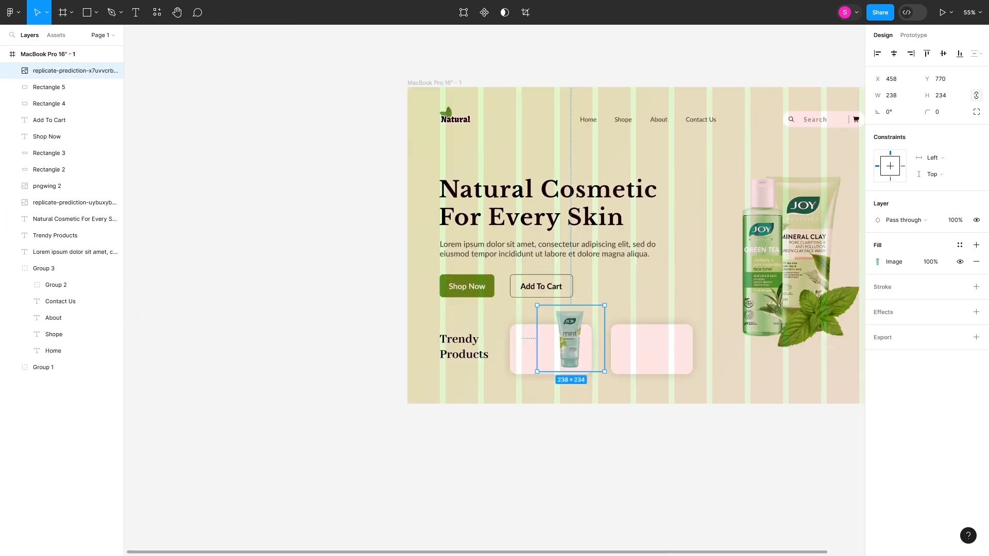
# Move the Shop Now and Add To Cart buttons up slightly and group them
pyautogui.press('Escape')
pyautogui.click(49, 120)
pyautogui.keyDown('shift'); pyautogui.click(49, 169); pyautogui.keyUp('shift')
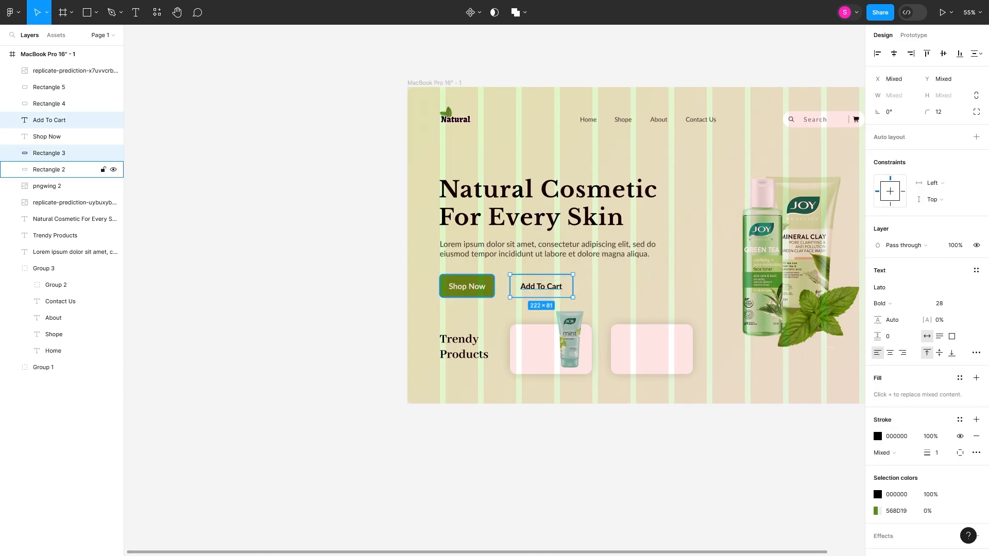
pyautogui.hotkey('shift', 'Up')
pyautogui.moveTo(425, 300); pyautogui.dragTo(531, 281)
pyautogui.rightClick(529, 281)
pyautogui.click(560, 367)
# Distribute the heading, paragraph and button group with equal vertical spacing
pyautogui.moveTo(425, 169); pyautogui.dragTo(546, 281)
pyautogui.click(975, 53)
pyautogui.click(906, 88)
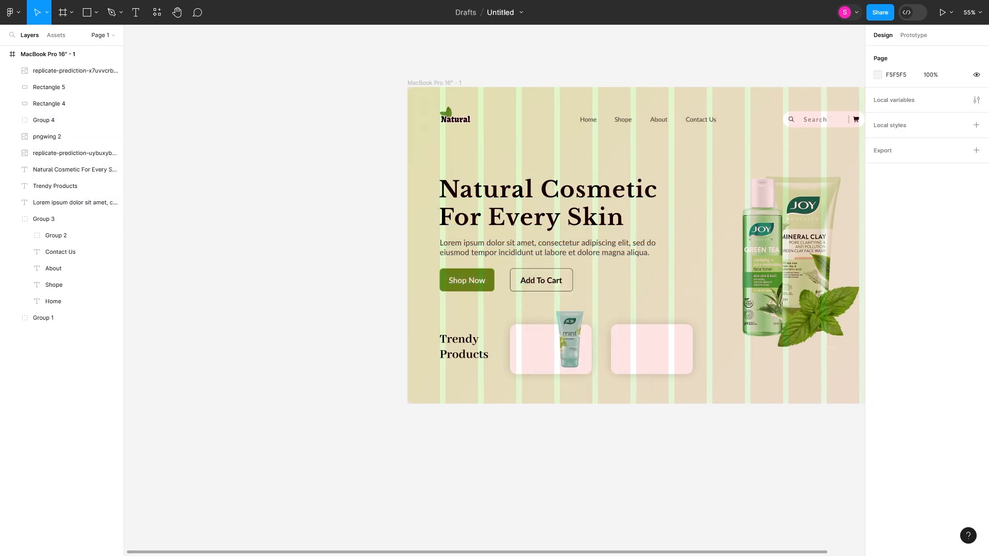
# Distribute the Trendy Products title and the two product cards with equal horizontal spacing
pyautogui.click(652, 349)
pyautogui.keyDown('shift'); pyautogui.click(523, 350); pyautogui.keyUp('shift')
pyautogui.keyDown('shift'); pyautogui.click(464, 347); pyautogui.keyUp('shift')
pyautogui.click(976, 53)
pyautogui.click(906, 101)
# Add a soft drop shadow to the mint face wash image and shift it slightly right on its card
pyautogui.click(570, 339)
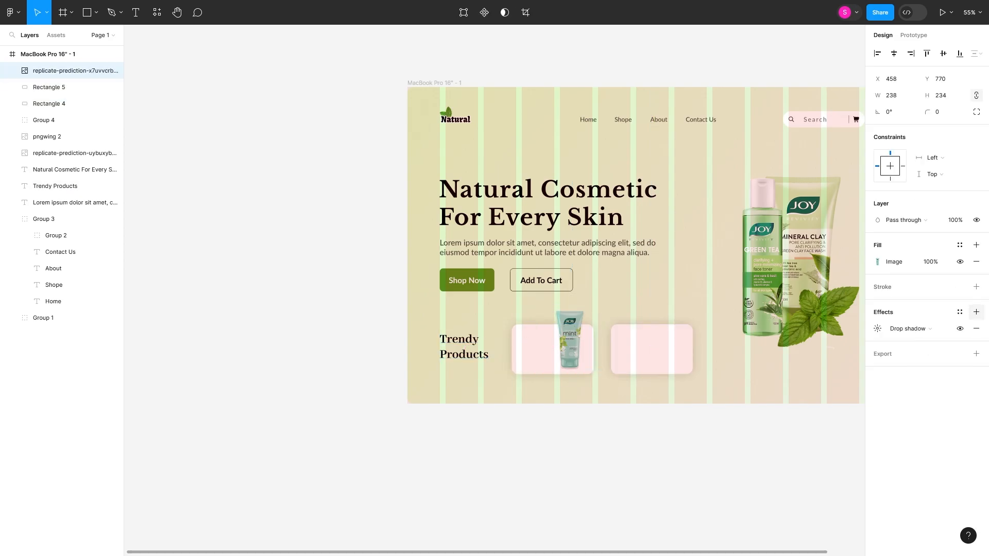
pyautogui.click(877, 328)
pyautogui.moveTo(804, 353); pyautogui.dragTo(941, 360)
pyautogui.click(711, 443)
pyautogui.click(570, 339)
pyautogui.press('Left')
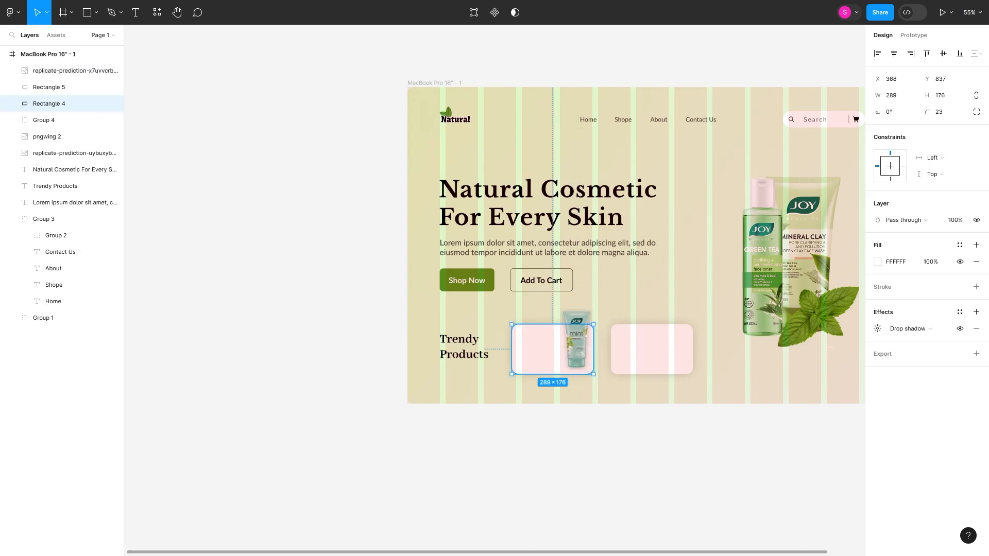
# Add a Face Wash label to the first card from a copied text layer, at size 21 with 100% black fill
pyautogui.hotkey('ctrl', 'v')
pyautogui.press('Return')
pyautogui.write('Fa')
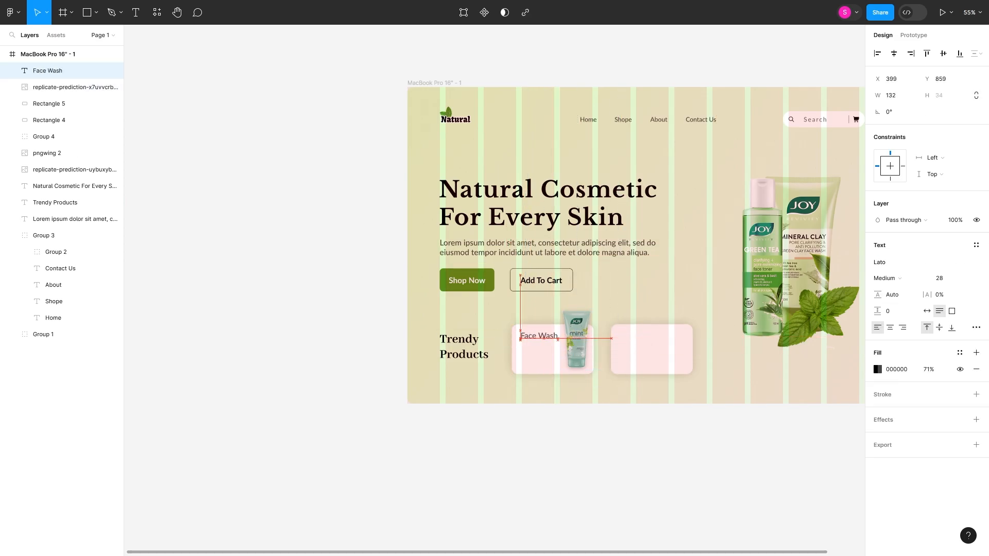
pyautogui.scroll(5, 560, 335)
pyautogui.click(939, 278)
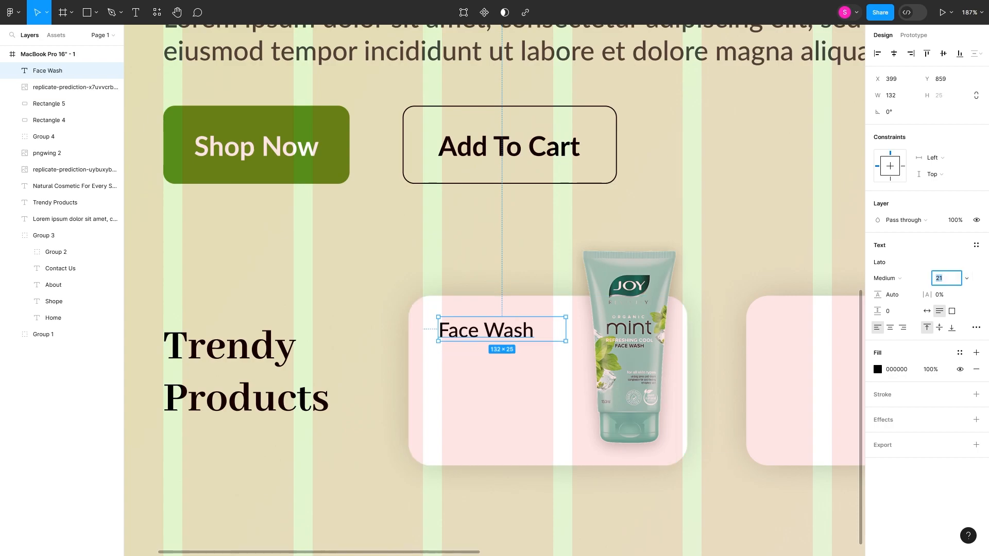
pyautogui.write('21')
pyautogui.press('Return')
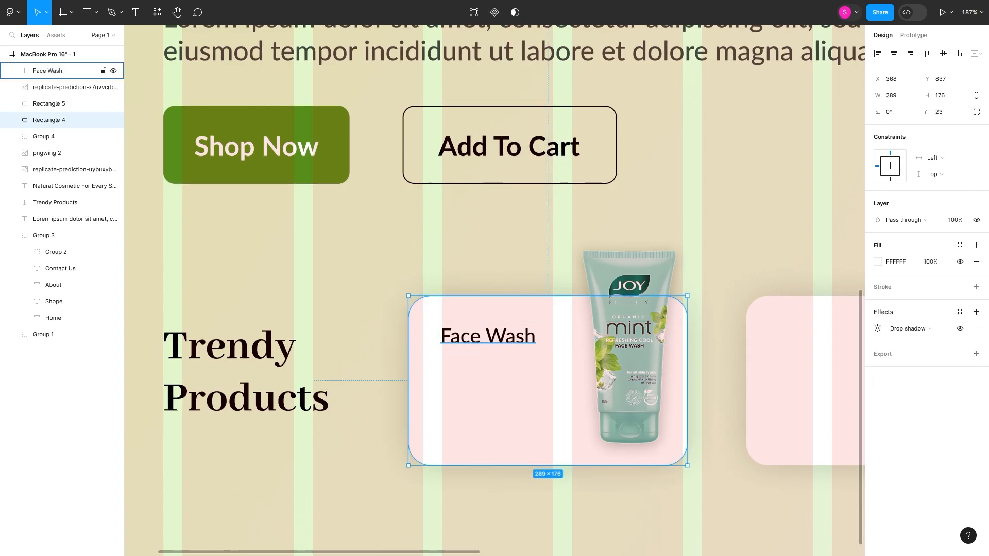
# Duplicate the Face Wash label just beneath itself and change the copy to Rs. 149.0
pyautogui.hotkey('ctrl', 'd')
pyautogui.press('Return')
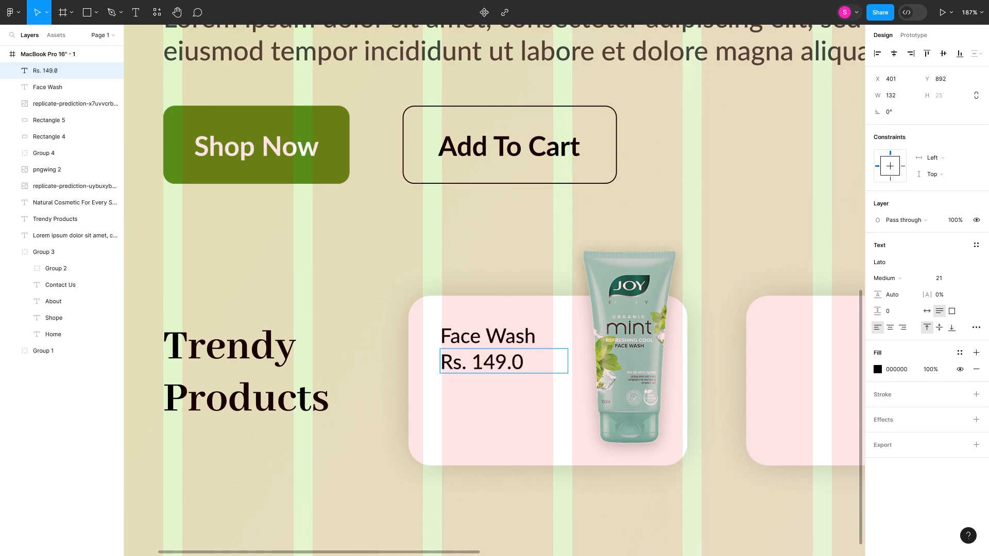
pyautogui.moveTo(472, 372); pyautogui.dragTo(471, 367)
pyautogui.click(495, 412)
# Reduce the Face Wash label's font size and make the Rs. 149.0 price larger than it
pyautogui.click(488, 336)
pyautogui.press('Return')
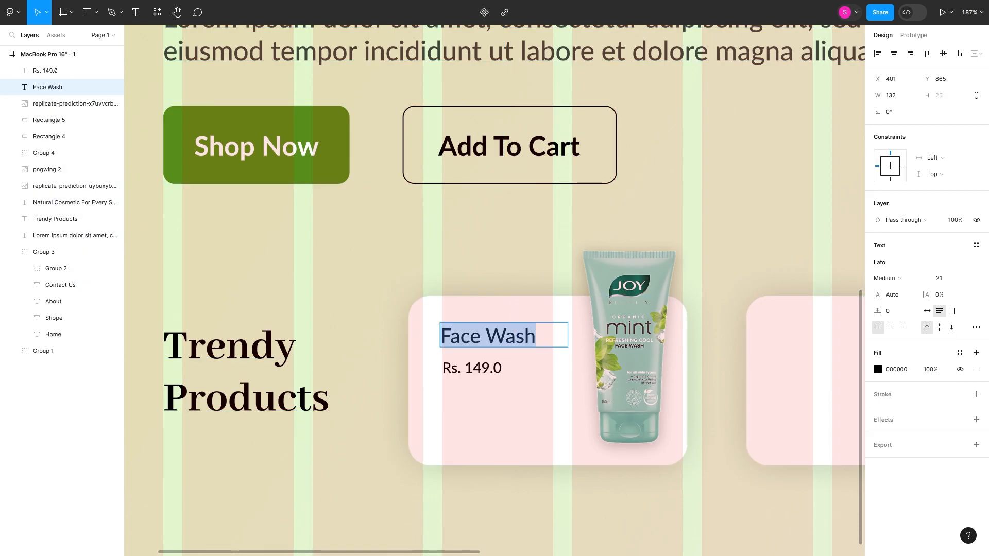
pyautogui.click(472, 367)
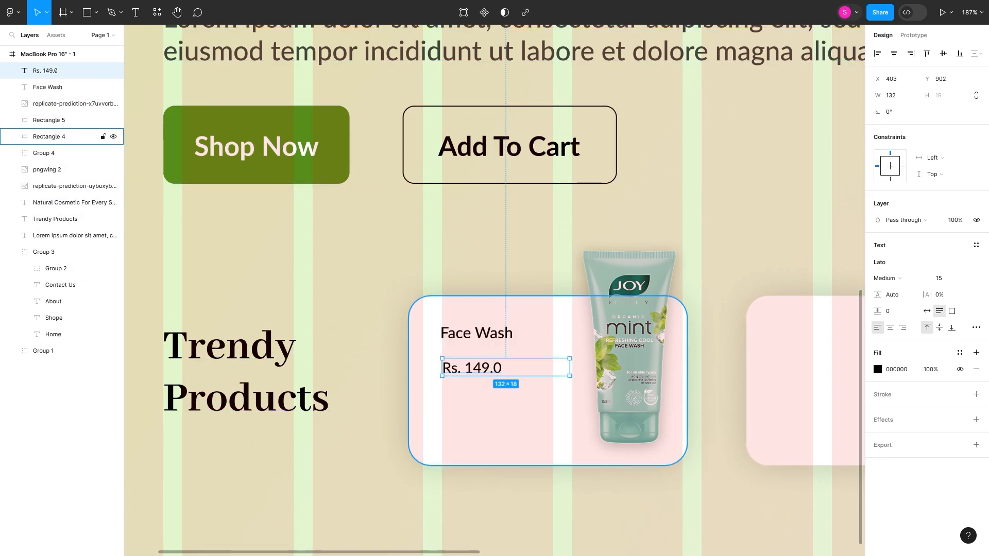
pyautogui.press('Return')
# Copy the Face Wash label below the price as 35% Off, with size 14 and 70% fill opacity
pyautogui.moveTo(477, 342); pyautogui.dragTo(477, 398)
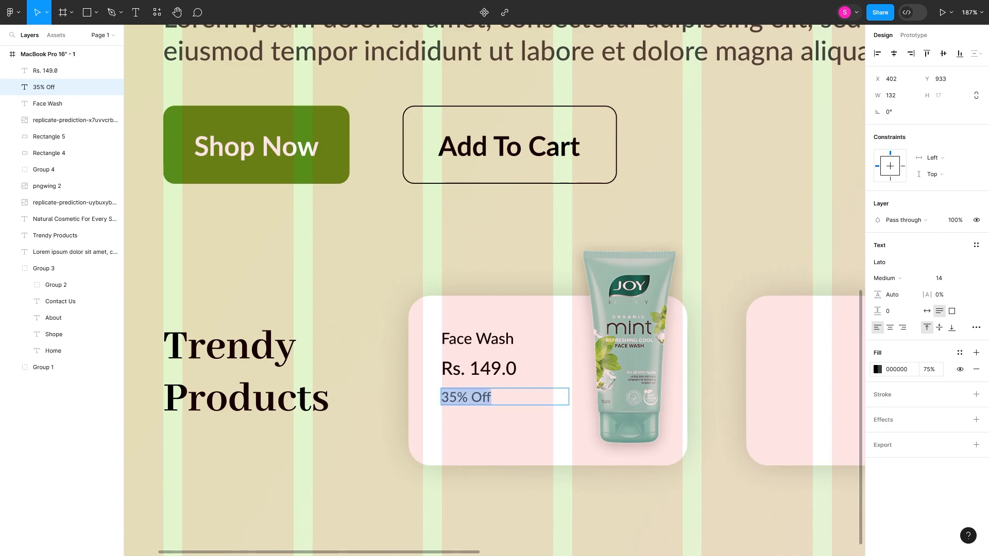
pyautogui.press('alt')
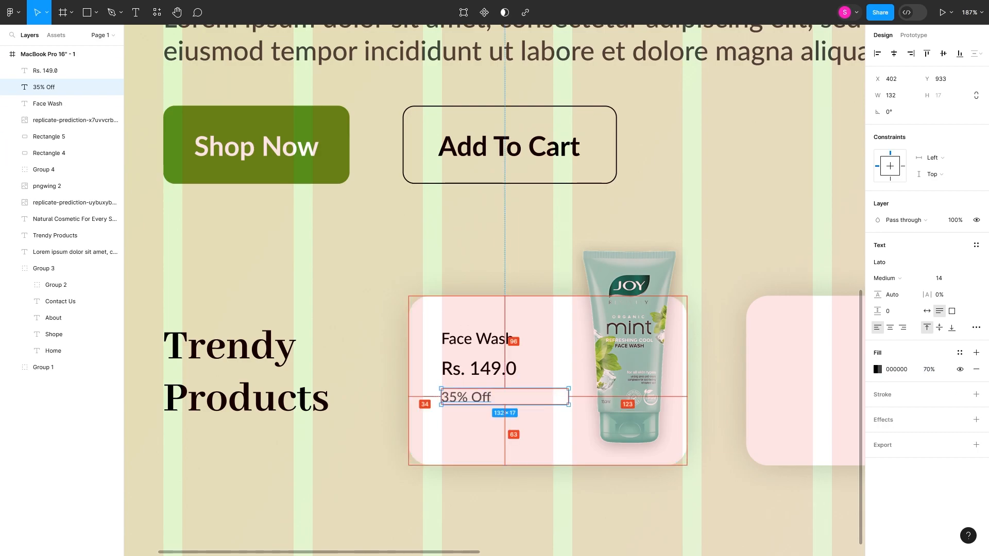
# Draw a 21 by 21 black square with corner radius 3 beneath 35% Off and place the pasted bag icon over it
pyautogui.hotkey('ctrl', 'v')
pyautogui.press('r')
pyautogui.moveTo(445, 426); pyautogui.dragTo(465, 445)
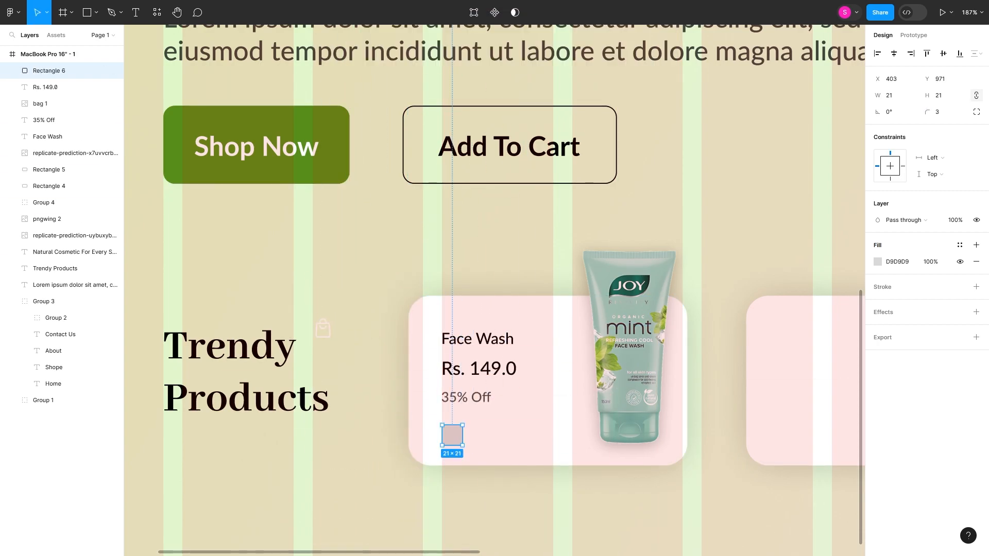
pyautogui.click(62, 104)
pyautogui.moveTo(62, 104); pyautogui.dragTo(61, 71)
pyautogui.scroll(5, 452, 434)
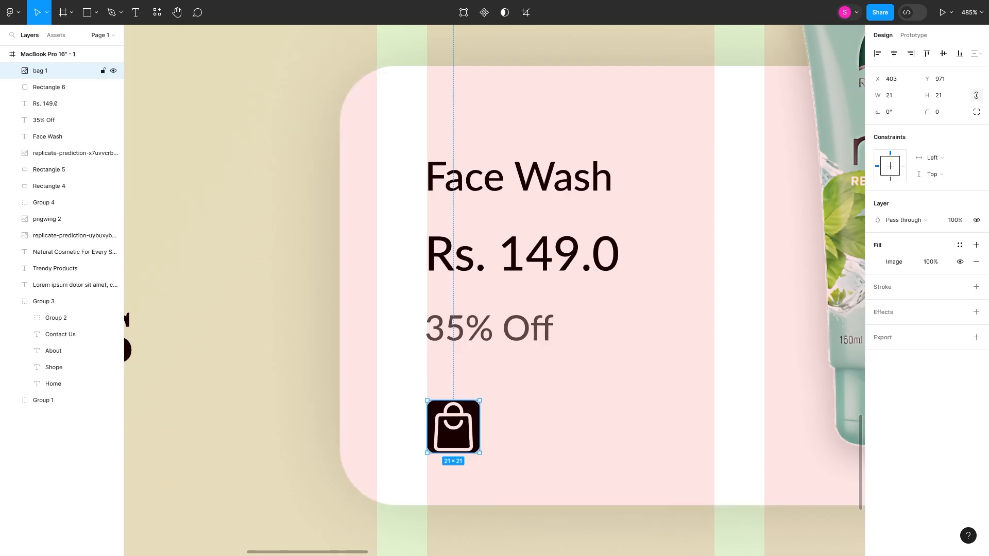
# Shrink the bag icon to 14 by 14 and centre it inside the black rounded square
pyautogui.click(467, 416)
pyautogui.doubleClick(449, 434)
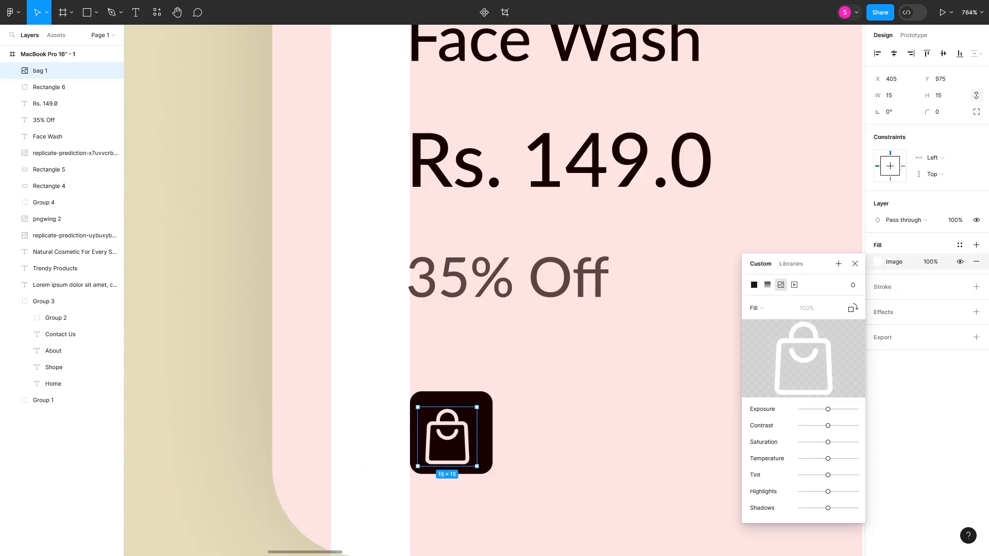
pyautogui.press('Escape')
pyautogui.scroll(-5, 463, 433)
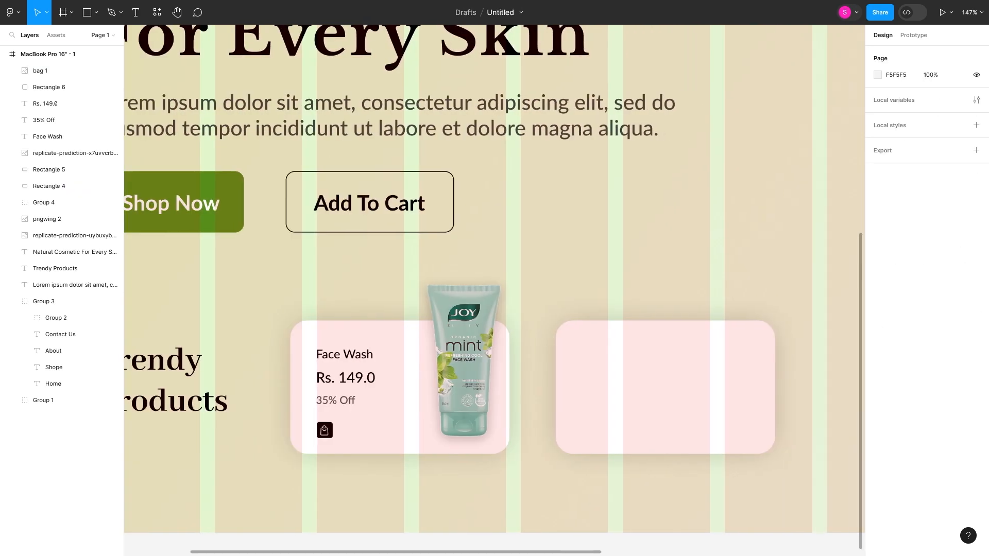
pyautogui.scroll(4, 345, 423)
pyautogui.press('Right')
pyautogui.press('Down')
pyautogui.scroll(-5, 311, 443)
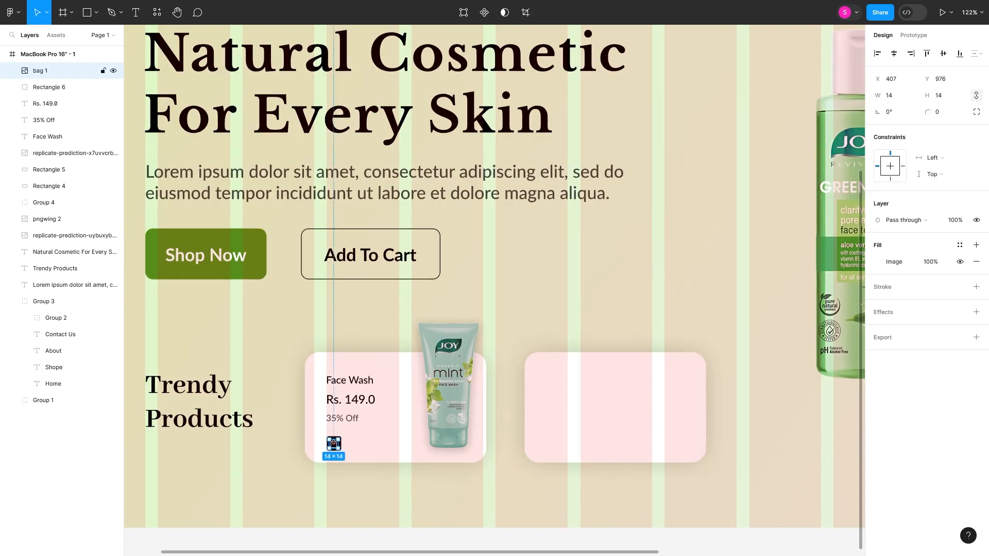
# Duplicate the first card's Face Wash, Rs. 149.0, 35% Off and bag button onto the second card and group the copies
pyautogui.scroll(5, 312, 443)
pyautogui.scroll(-5, 360, 309)
pyautogui.moveTo(593, 474); pyautogui.dragTo(592, 195)
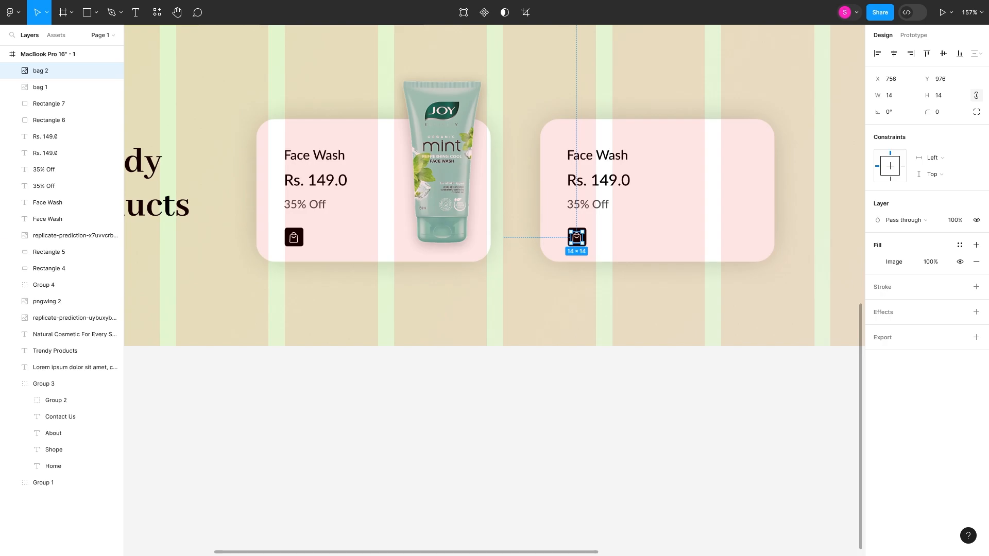
pyautogui.scroll(5, 618, 206)
pyautogui.scroll(-4, 618, 206)
pyautogui.hotkey('ctrl', 'g')
# Group the first card's Face Wash, Rs. 149.0 and 35% Off texts with its bag button
pyautogui.scroll(5, 361, 232)
pyautogui.click(40, 87)
pyautogui.keyDown('shift'); pyautogui.click(48, 153); pyautogui.keyUp('shift')
pyautogui.rightClick(332, 41)
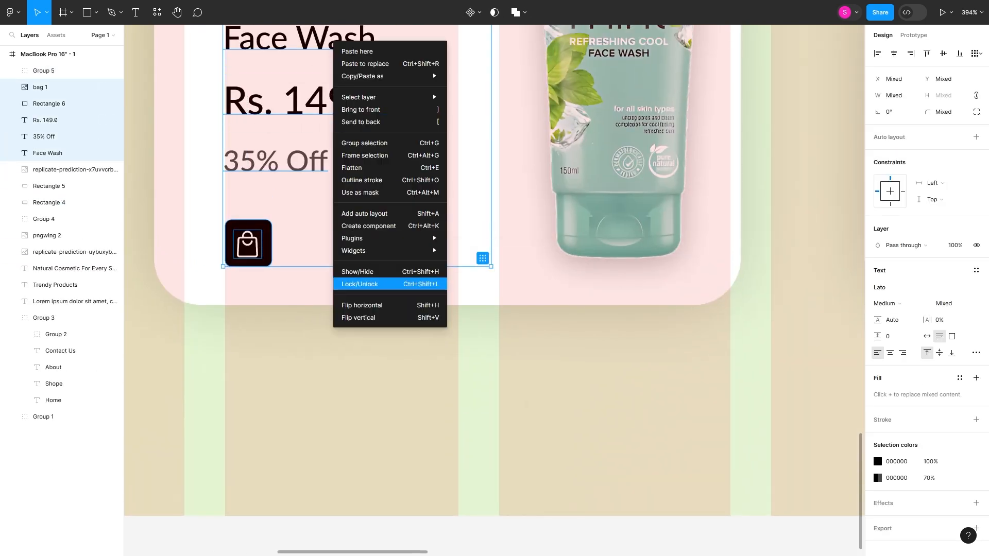
pyautogui.click(355, 143)
pyautogui.scroll(-5, 361, 231)
# Align each card's content group to the vertical centre of its pink card rectangle
pyautogui.press('Escape')
pyautogui.click(49, 136)
pyautogui.keyDown('shift'); pyautogui.click(44, 87); pyautogui.keyUp('shift')
pyautogui.hotkey('alt', 'v')
pyautogui.click(43, 71)
pyautogui.keyDown('shift'); pyautogui.click(49, 120); pyautogui.keyUp('shift')
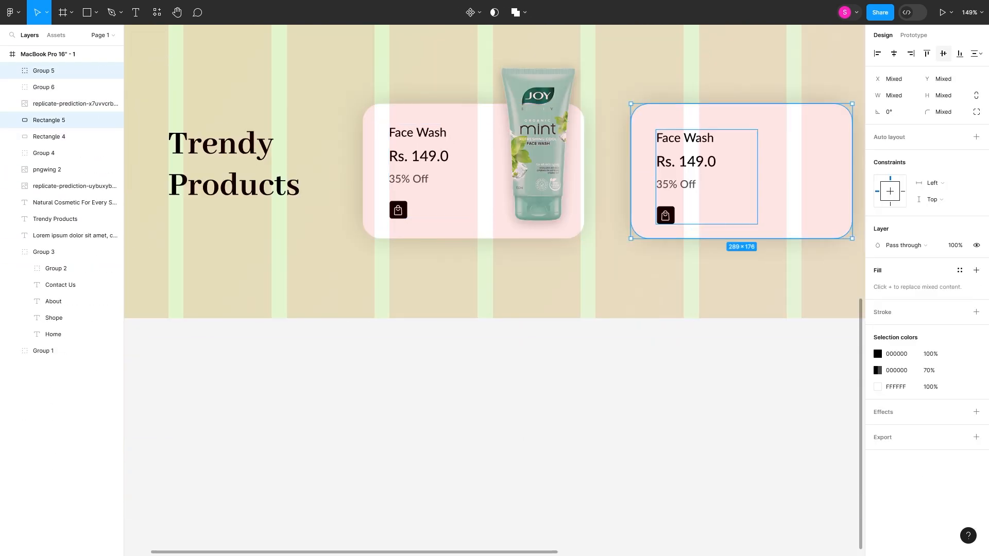
# Paste the charcoal face wash product image and fit it at 126 by 211 over the second card's right side
pyautogui.hscroll(4, 495, 171)
pyautogui.hotkey('ctrl', 'v')
pyautogui.scroll(5, 494, 278)
pyautogui.moveTo(716, 198); pyautogui.dragTo(719, 189)
pyautogui.moveTo(659, 190); pyautogui.dragTo(646, 180)
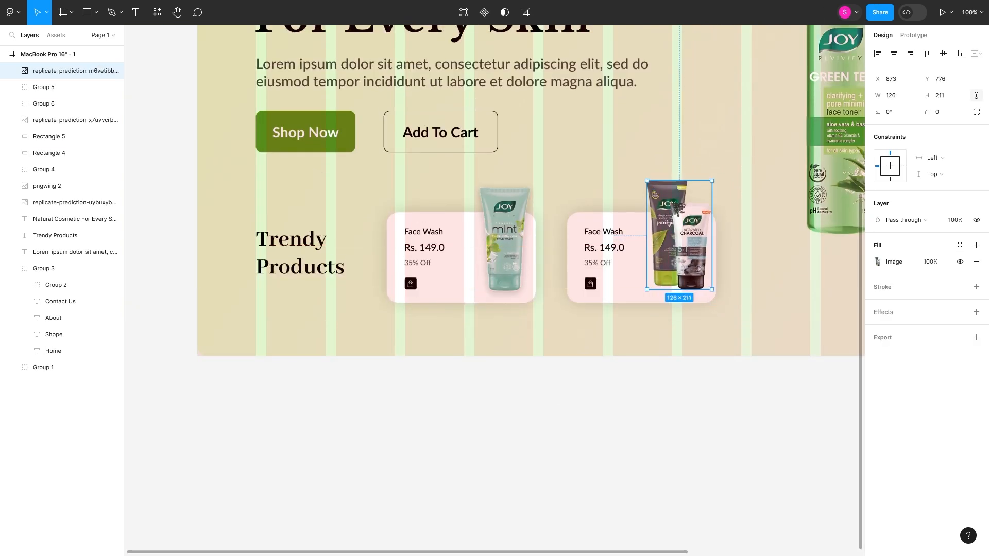
# Shift the mint tube slightly left and give the charcoal product image a drop shadow with a larger blur
pyautogui.click(504, 237)
pyautogui.click(679, 242)
pyautogui.click(976, 312)
pyautogui.click(877, 329)
pyautogui.moveTo(815, 353); pyautogui.dragTo(834, 353)
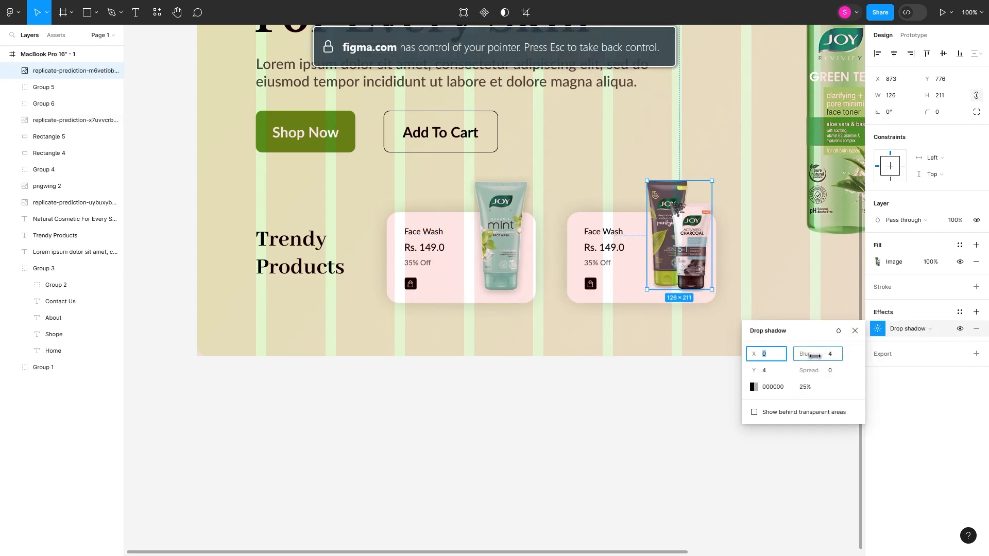
pyautogui.click(494, 464)
# Remove the 13-column layout grid from the MacBook Pro 16" frame
pyautogui.scroll(1, 494, 463)
pyautogui.hotkey('shift', '1')
pyautogui.hotkey('ctrl', 'a')
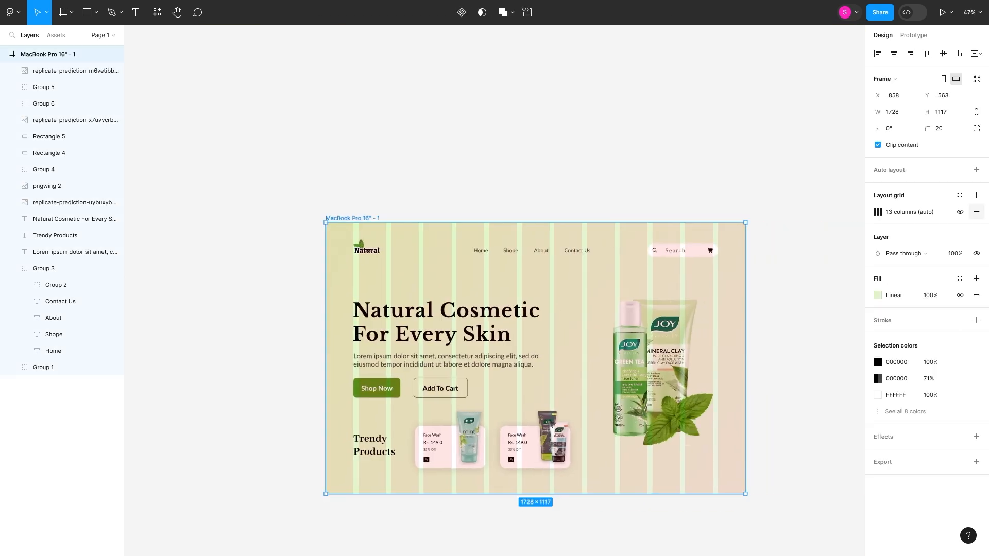
pyautogui.press('Escape')
# Add a drop shadow with a larger blur to the large hero product image
pyautogui.click(62, 202)
pyautogui.click(975, 312)
pyautogui.click(876, 329)
pyautogui.moveTo(804, 354); pyautogui.dragTo(19, 435)
pyautogui.press('Escape')
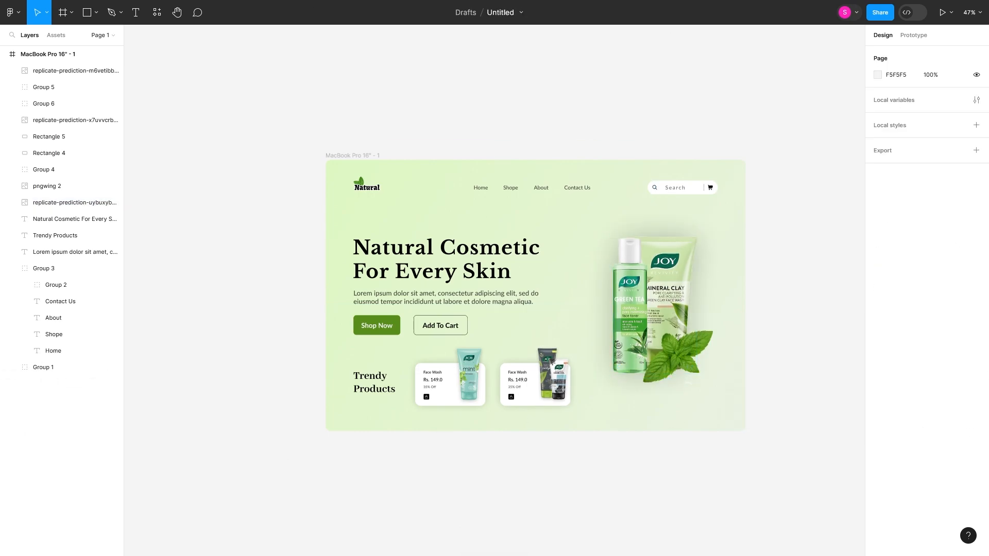